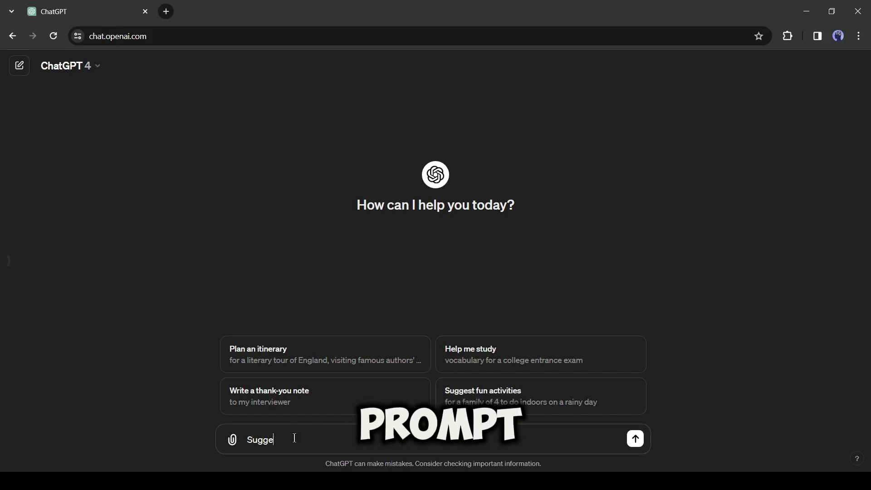
# Step: Send the prompt for travel channel video ideas and scroll through ChatGPT's 15 ideas
pyautogui.write('some videos idea fo')
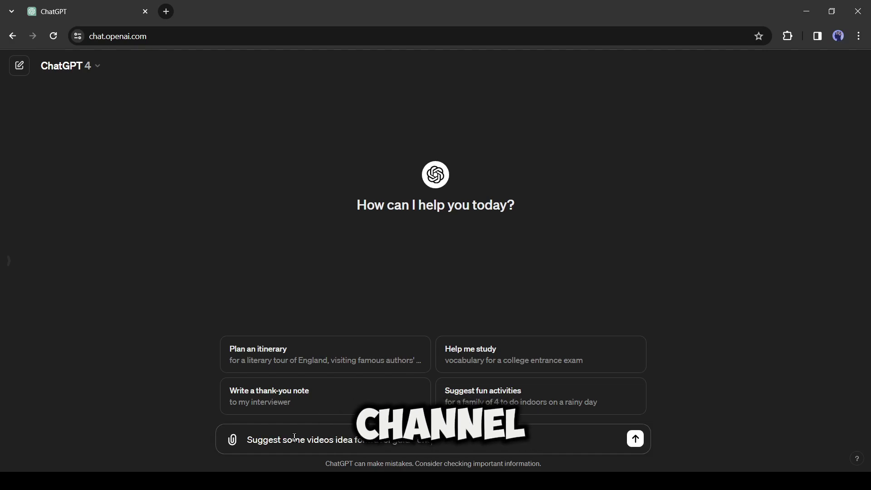
pyautogui.press('Return')
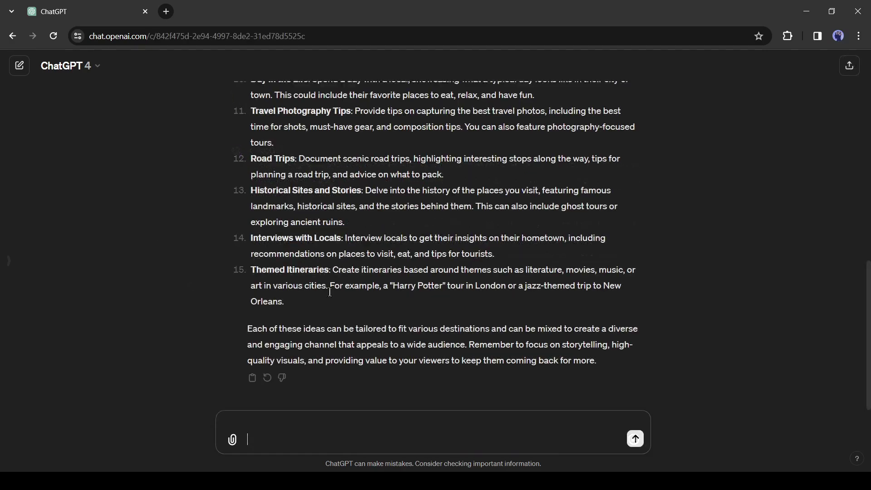
pyautogui.scroll(4, 324, 285)
pyautogui.scroll(3, 345, 272)
pyautogui.scroll(-3, 249, 237)
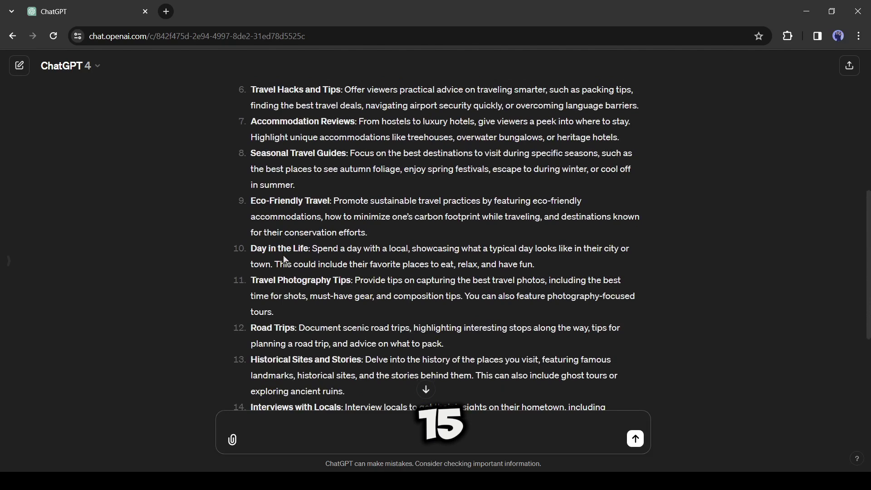
pyautogui.scroll(1, 289, 287)
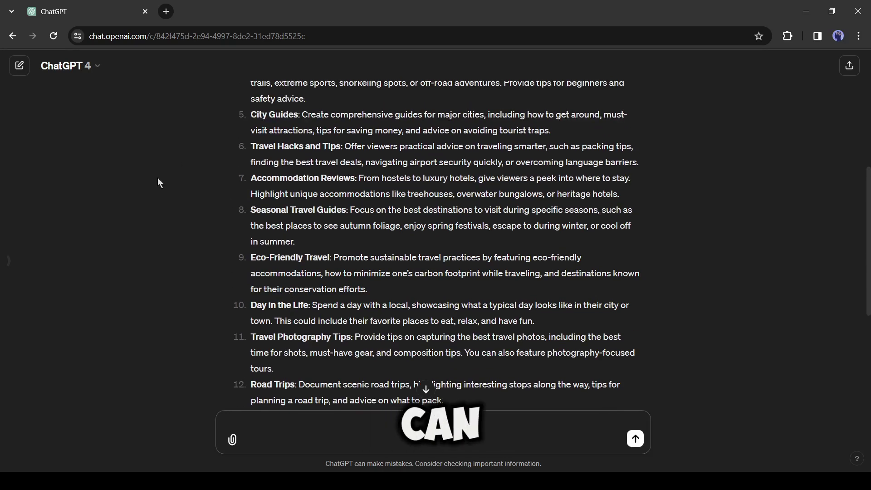
pyautogui.scroll(1, 209, 234)
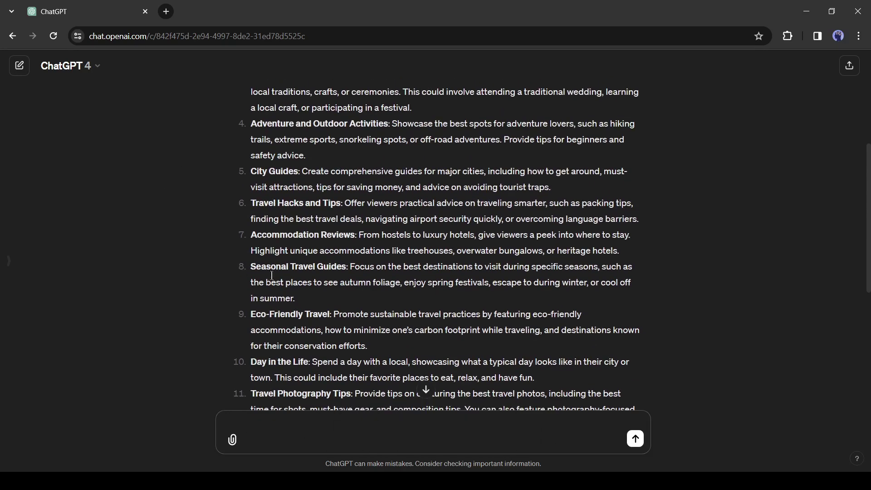
# Step: Highlight and read the Seasonal Travel Guides idea and its winter-escape description
pyautogui.moveTo(257, 267); pyautogui.dragTo(370, 267)
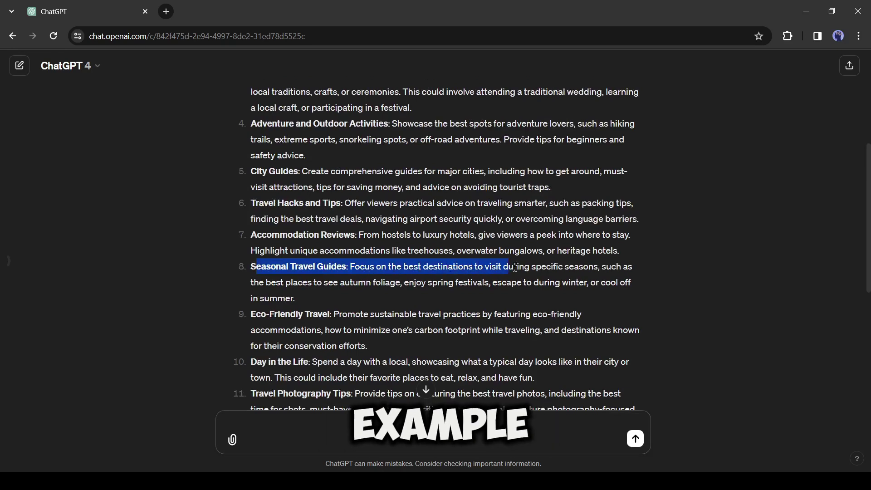
pyautogui.click(324, 237)
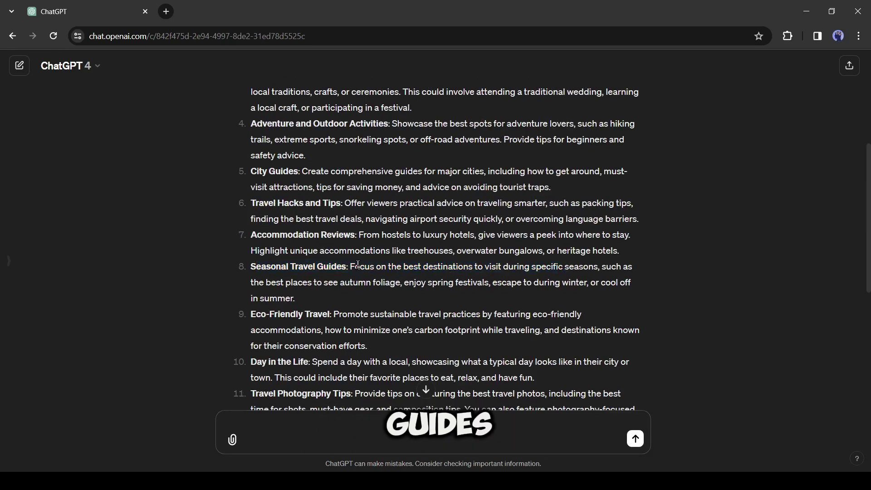
pyautogui.moveTo(352, 265); pyautogui.dragTo(488, 267)
pyautogui.moveTo(552, 266); pyautogui.dragTo(375, 289)
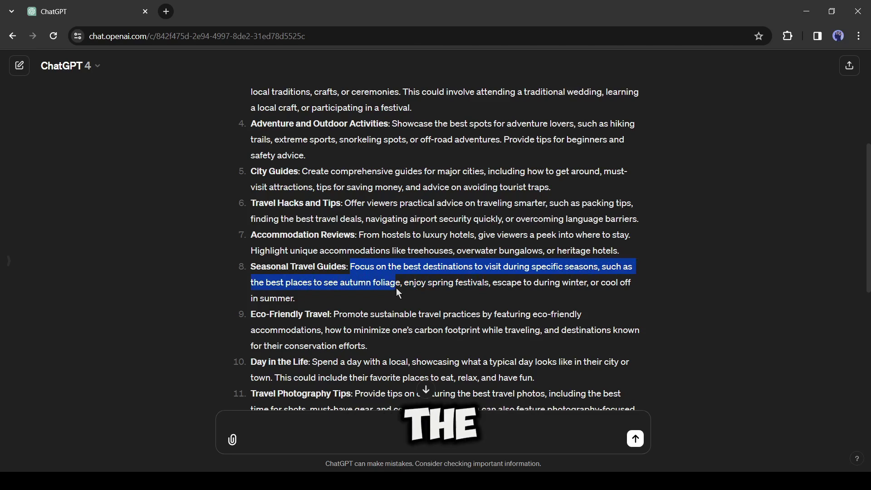
pyautogui.moveTo(401, 290); pyautogui.dragTo(567, 288)
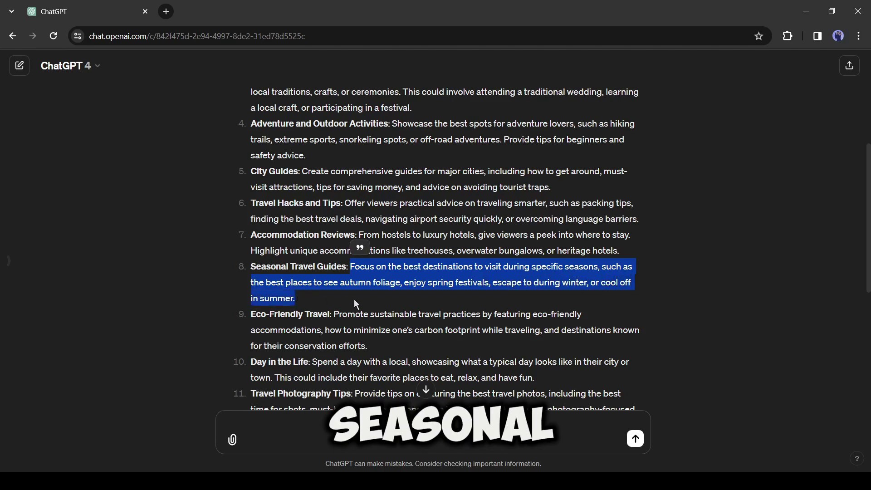
pyautogui.click(384, 277)
pyautogui.scroll(-6, 351, 270)
pyautogui.scroll(3, 331, 341)
pyautogui.scroll(-3, 311, 409)
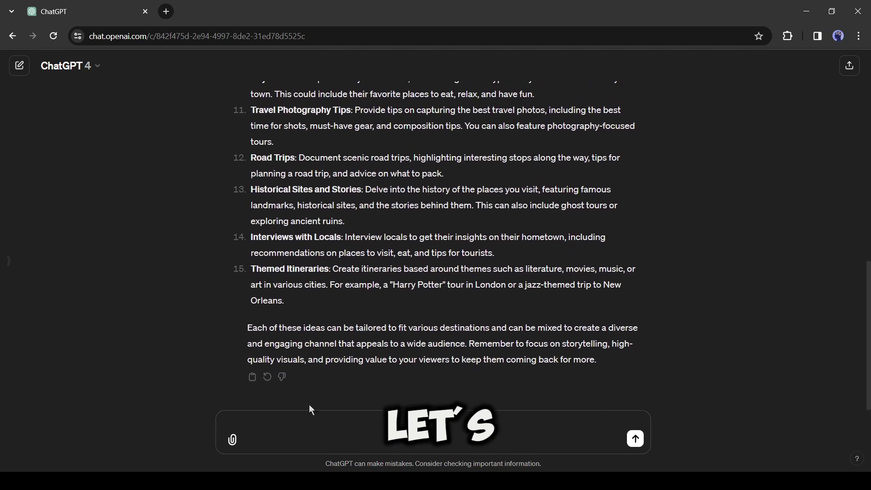
# Step: Ask ChatGPT for a video script about the 5 best places in Europe to visit in winter
pyautogui.click(342, 420)
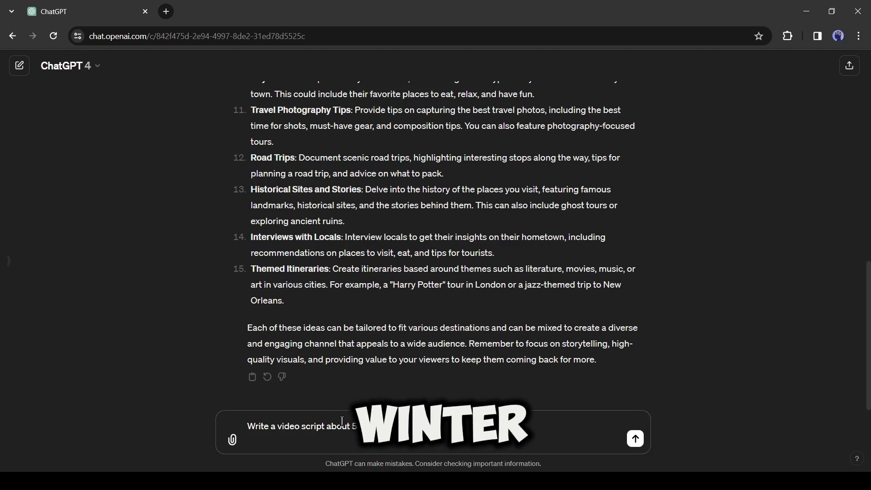
pyautogui.write('Write a video script about 5 Best place in Europe to visit in winter')
pyautogui.press('Return')
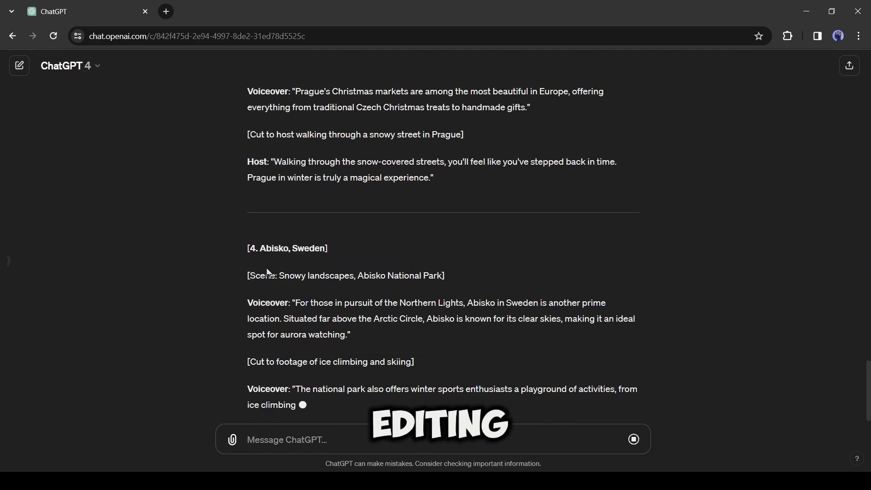
pyautogui.scroll(20, 412, 346)
pyautogui.scroll(-20, 517, 322)
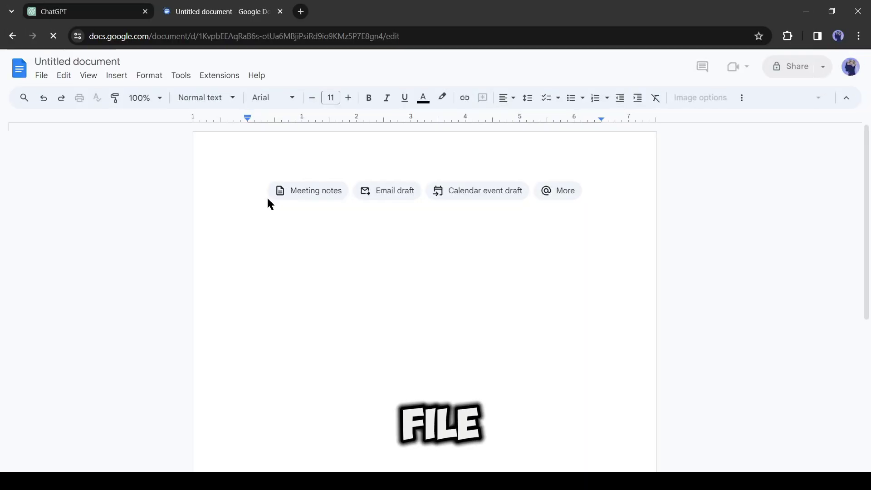
pyautogui.hotkey('ctrl', 'v')
# Step: Create a blank Google Doc and paste in the intro narration and the host's spoken line
pyautogui.hotkey('ctrl', 't')
pyautogui.click(825, 87)
pyautogui.scroll(-5, 764, 235)
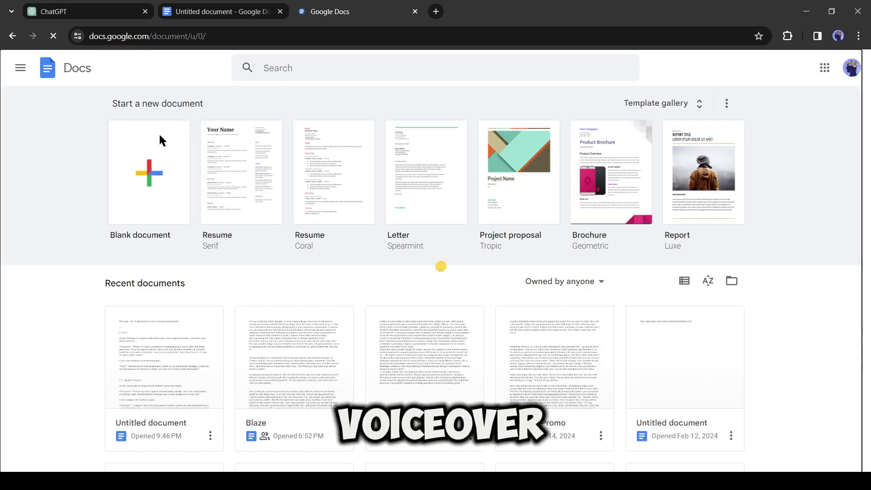
pyautogui.click(159, 141)
pyautogui.write('Winter in Europe is a season of enchanting beauty, festive spirit, and snowy adventures. From the magical Northern Lights to the cozy Christmas markets, the continent transforms into a winter wonderland. Join us as we explore the 5 best places to visit in Europe during the winter season.')
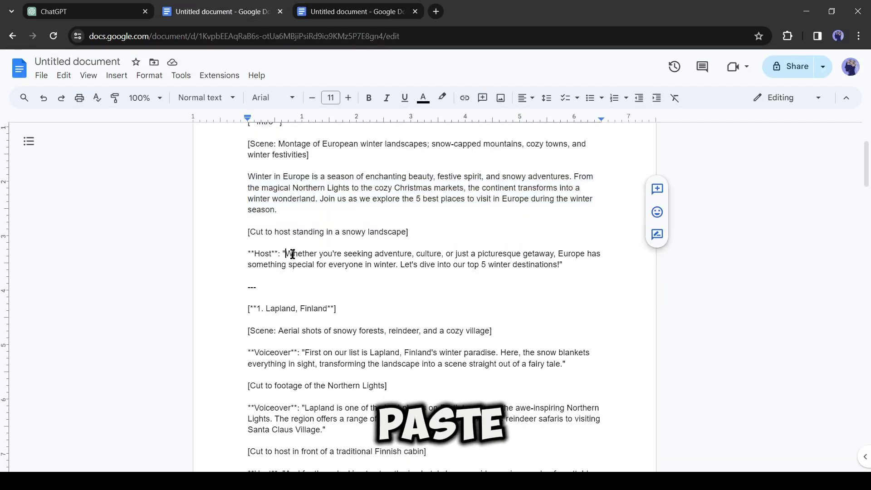
pyautogui.moveTo(285, 254); pyautogui.dragTo(561, 263)
pyautogui.write("Whether you're seeking adventure, culture, or just a picturesque getaway, Europe has something special for everyone in winter. Let's dive into our top 5 winter destinations!")
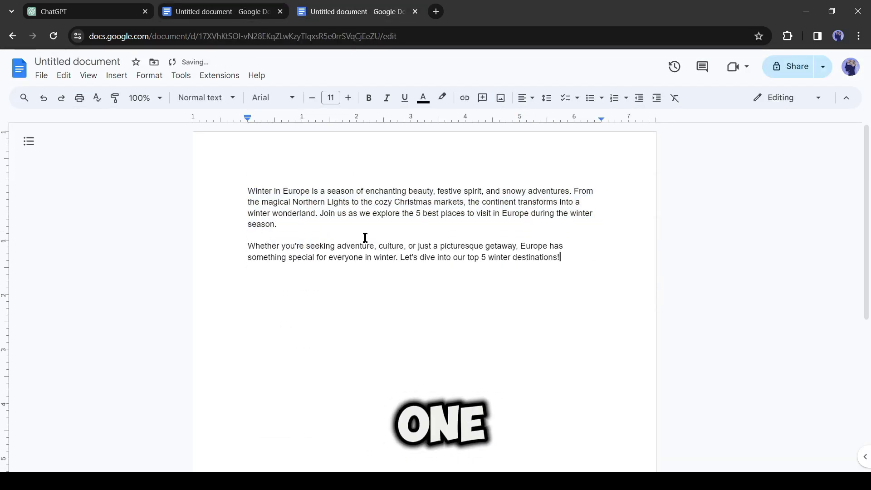
pyautogui.press('Return')
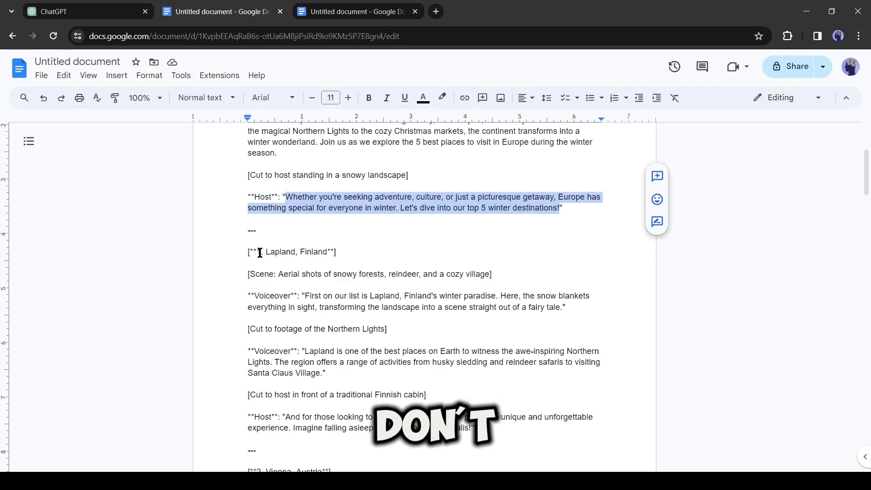
# Step: Copy the Lapland, Finland heading and its first voiceover sentence into the narration doc
pyautogui.moveTo(266, 253); pyautogui.dragTo(334, 253)
pyautogui.rightClick(295, 253)
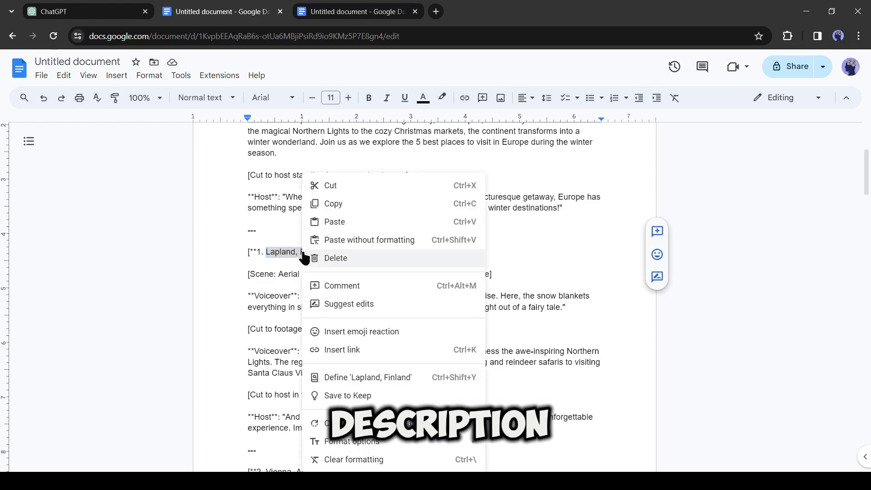
pyautogui.click(303, 203)
pyautogui.moveTo(305, 295); pyautogui.dragTo(560, 307)
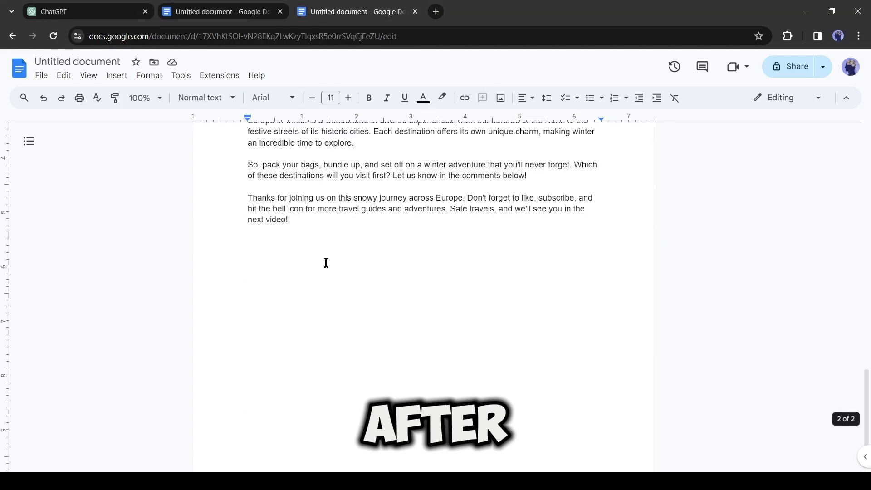
pyautogui.scroll(3, 335, 355)
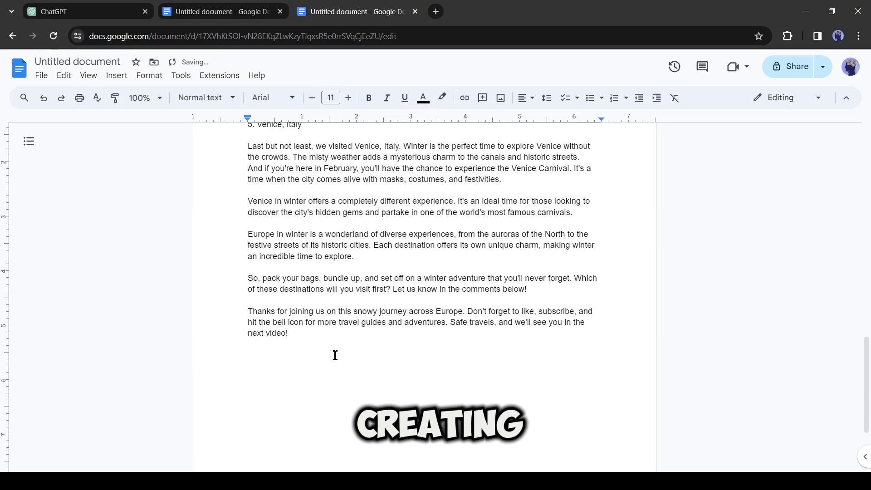
pyautogui.scroll(-1, 336, 353)
pyautogui.scroll(15, 334, 349)
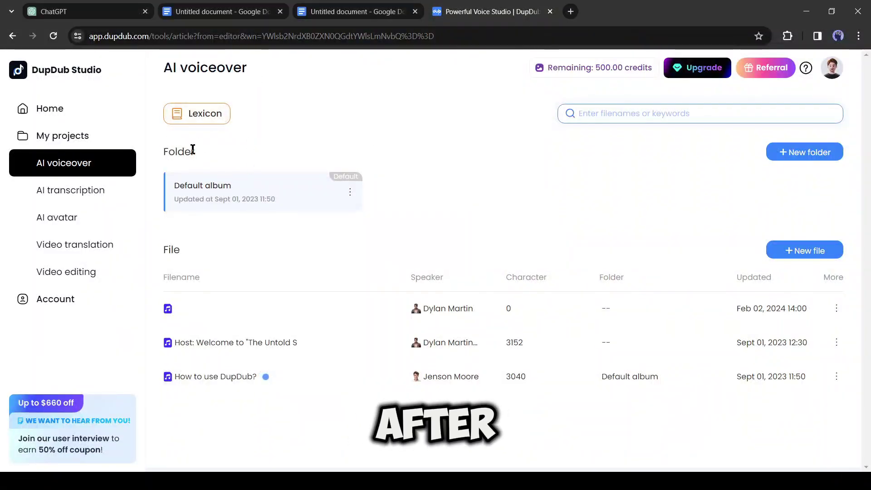
# Step: Start a new DupDub AI voiceover project and paste the narration script into it
pyautogui.click(63, 113)
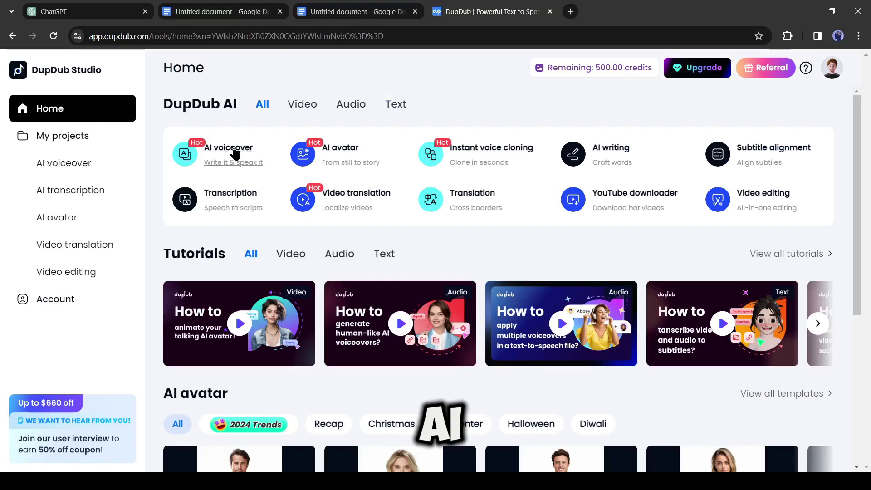
pyautogui.click(234, 154)
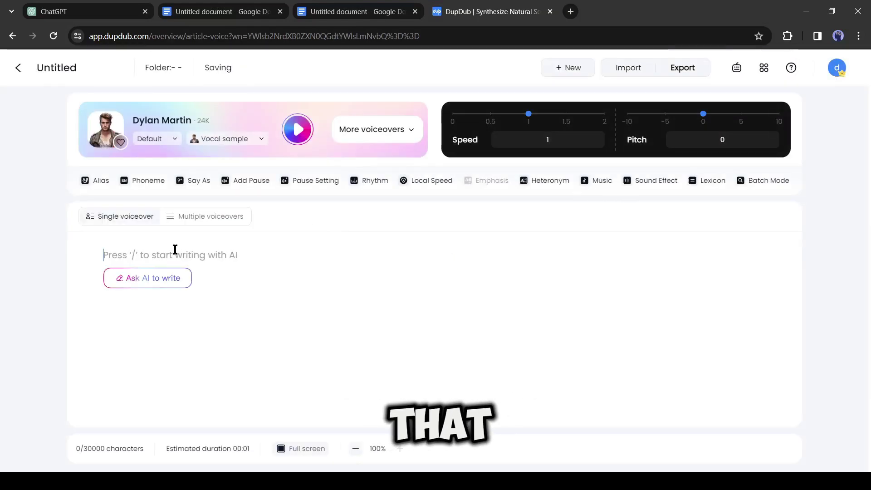
pyautogui.hotkey('ctrl', 'v')
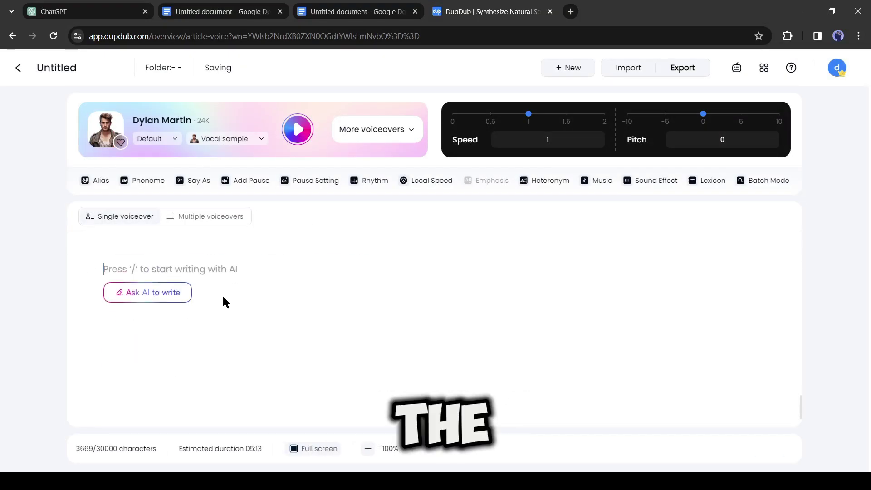
pyautogui.scroll(10, 222, 299)
# Step: Pick a narrator voice from the voice library and confirm it
pyautogui.click(385, 132)
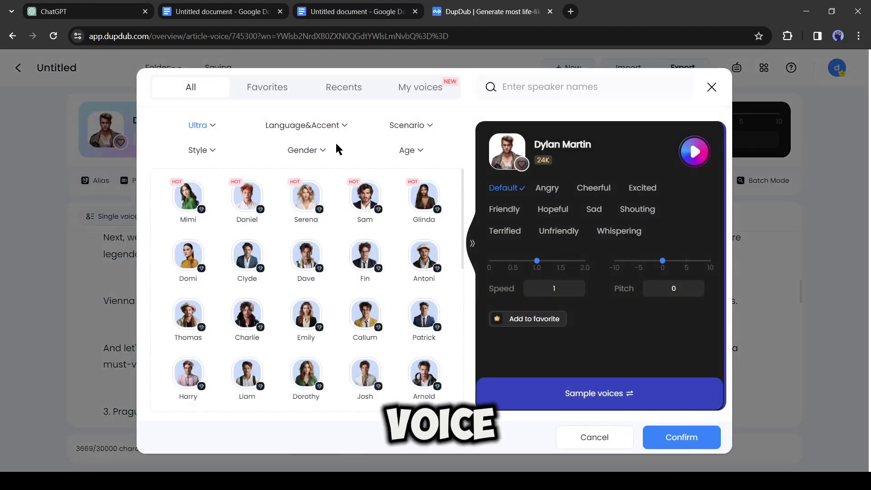
pyautogui.click(247, 191)
pyautogui.click(668, 434)
pyautogui.scroll(10, 207, 273)
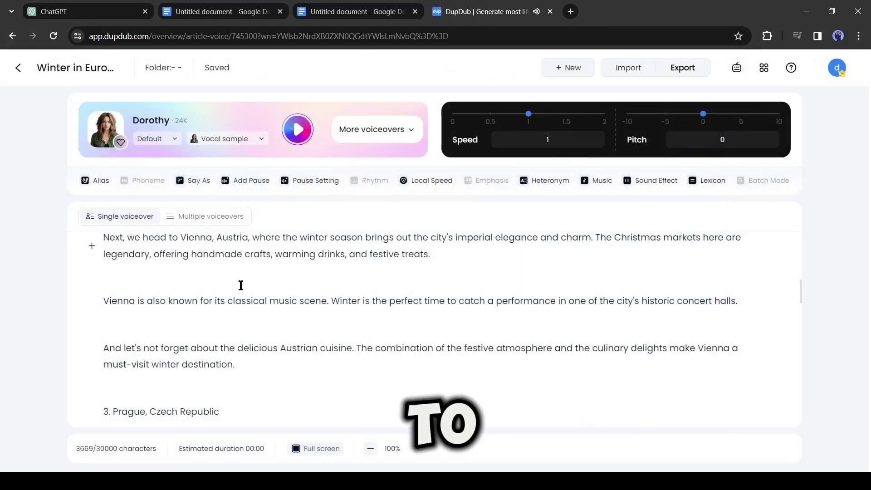
pyautogui.scroll(-8, 272, 254)
pyautogui.moveTo(529, 114)
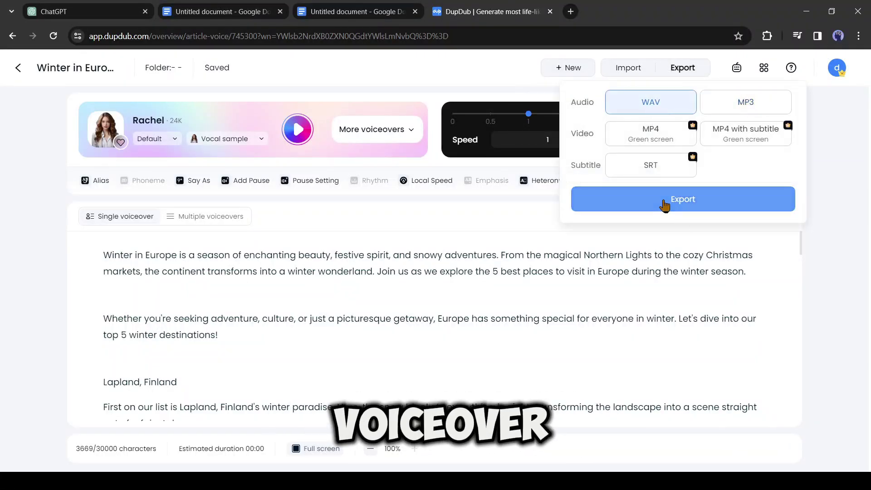
# Step: Generate the full narration and export it as a WAV voiceover
pyautogui.click(653, 200)
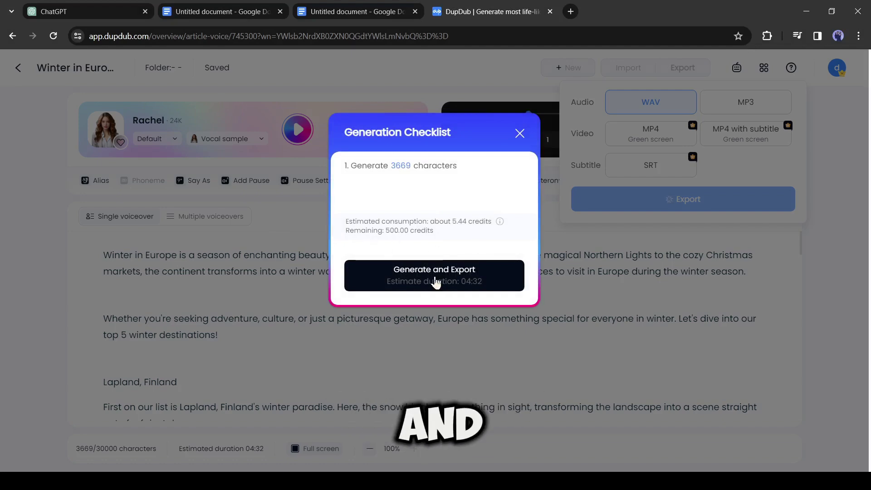
pyautogui.click(435, 282)
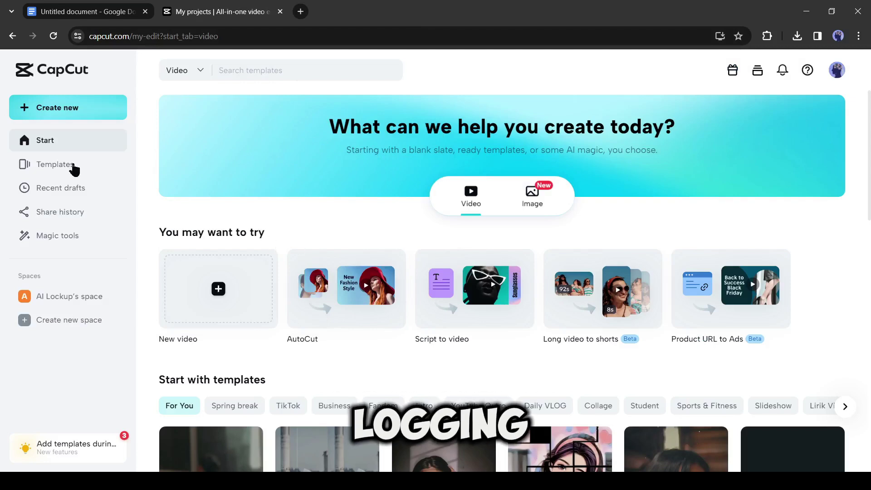
# Step: Paste the winter Europe script into CapCut's Script to video generator
pyautogui.click(49, 237)
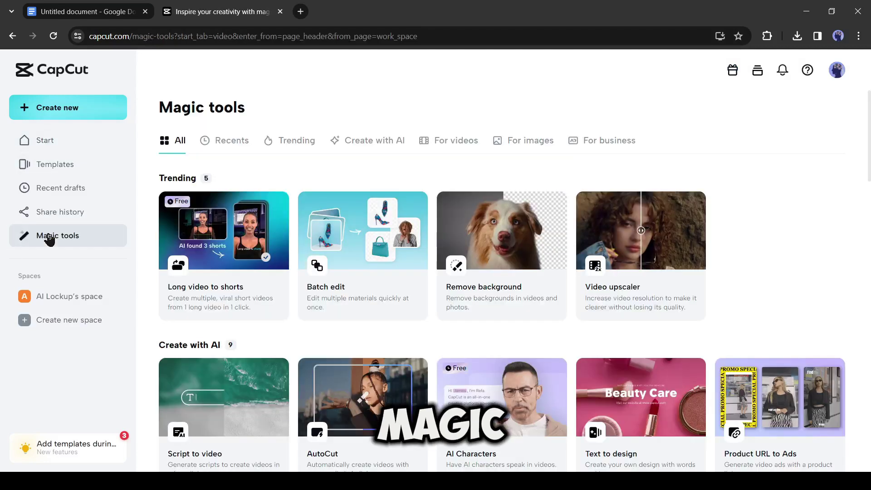
pyautogui.scroll(-4, 471, 285)
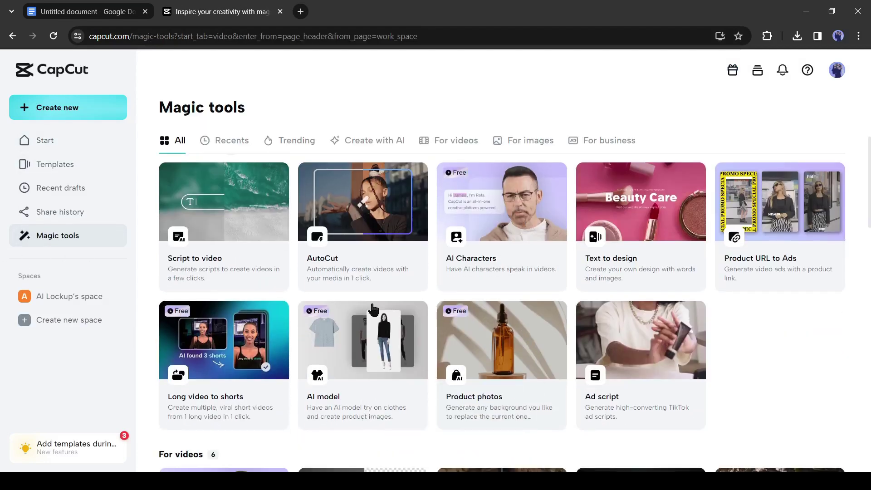
pyautogui.scroll(4, 224, 229)
pyautogui.click(245, 262)
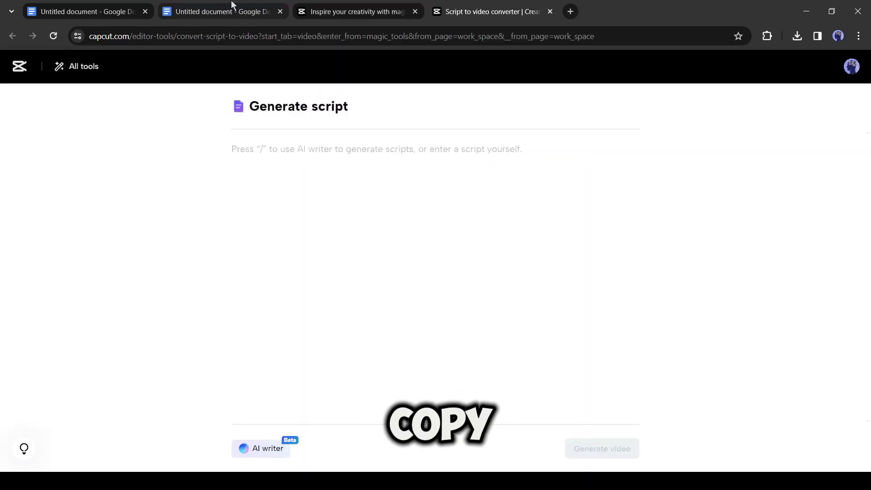
pyautogui.click(229, 6)
pyautogui.hotkey('ctrl', 'a')
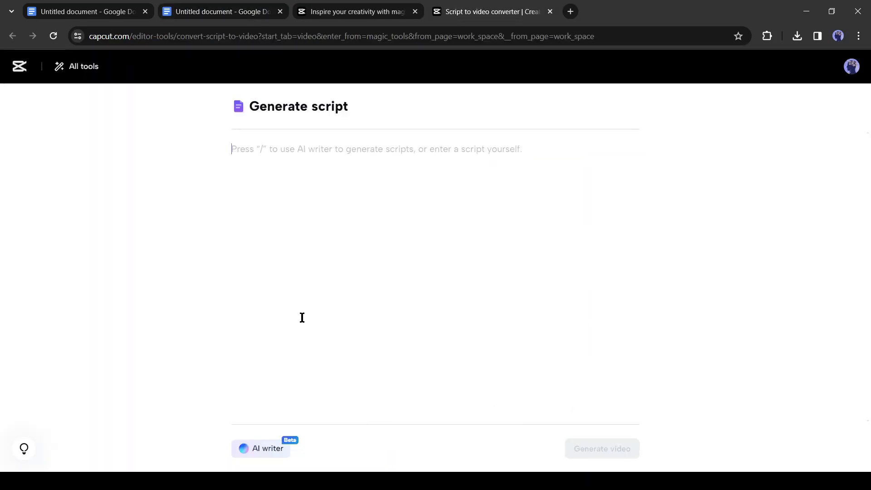
pyautogui.hotkey('ctrl', 'v')
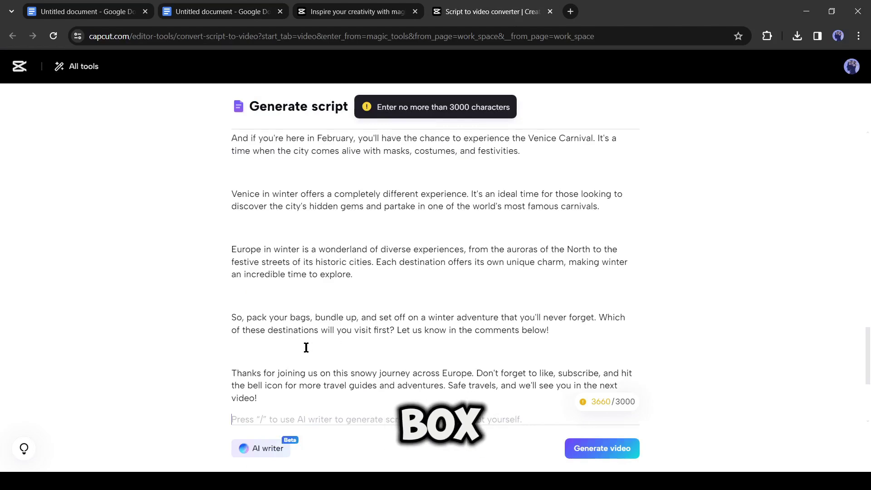
# Step: Delete the script's closing sign-off paragraphs and proceed to video settings
pyautogui.scroll(-3, 243, 284)
pyautogui.moveTo(243, 284); pyautogui.dragTo(227, 203)
pyautogui.press('BackSpace')
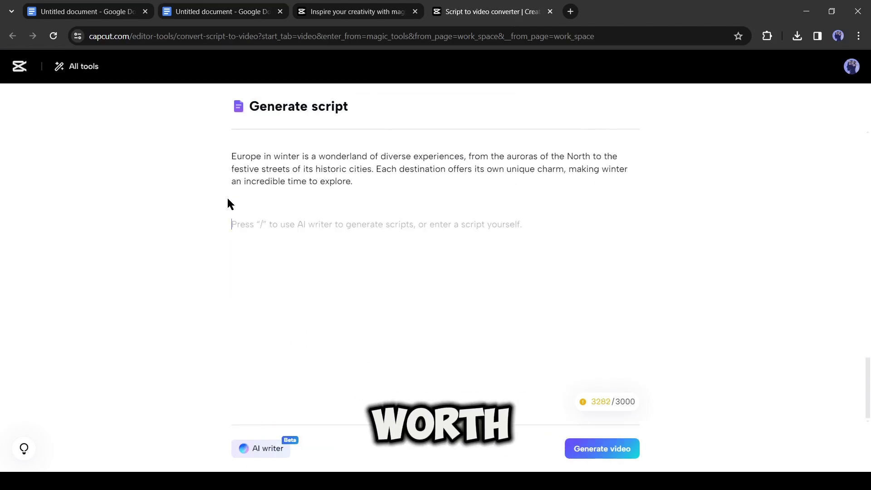
pyautogui.scroll(10, 227, 197)
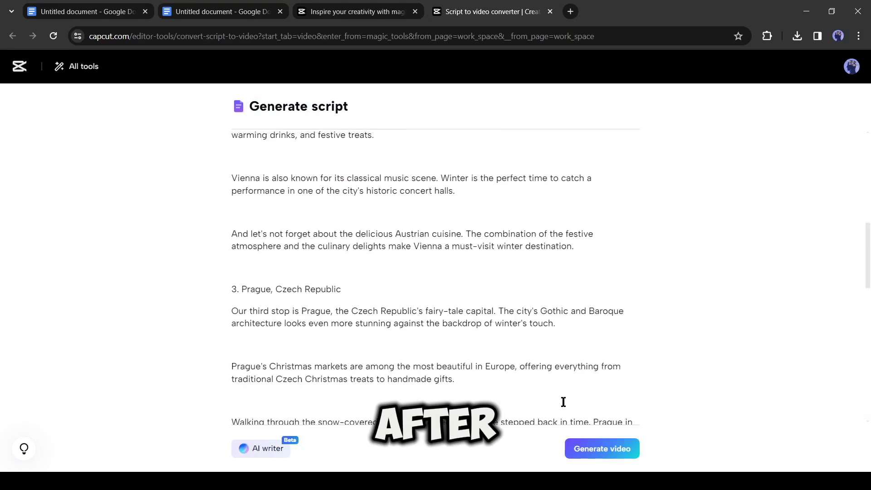
pyautogui.scroll(5, 563, 402)
pyautogui.click(579, 456)
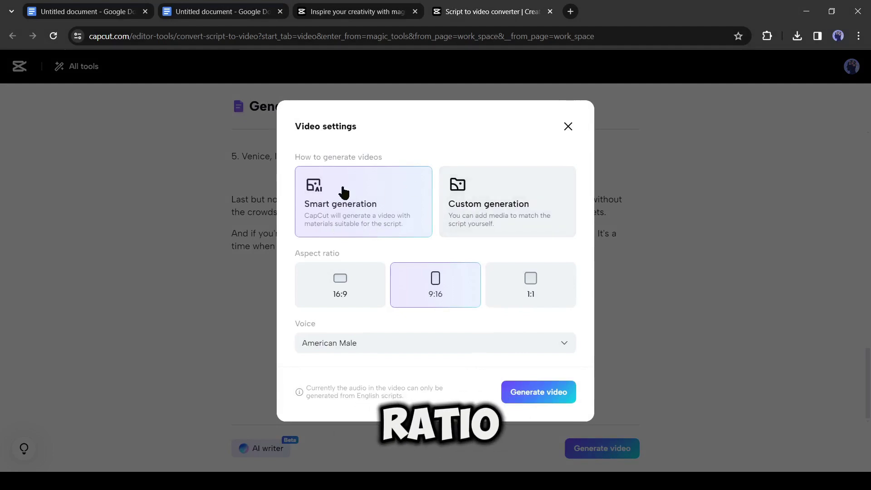
# Step: Generate the video at 16:9 with Smart generation and the American Male voice
pyautogui.click(328, 290)
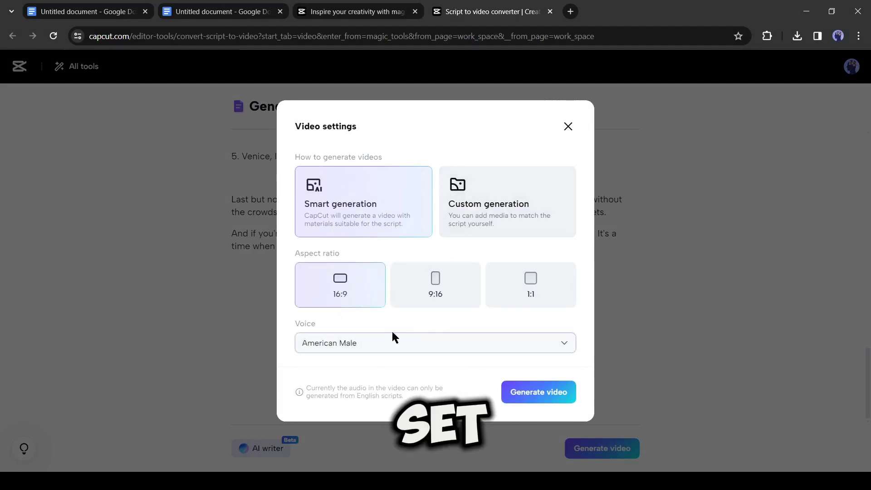
pyautogui.click(514, 394)
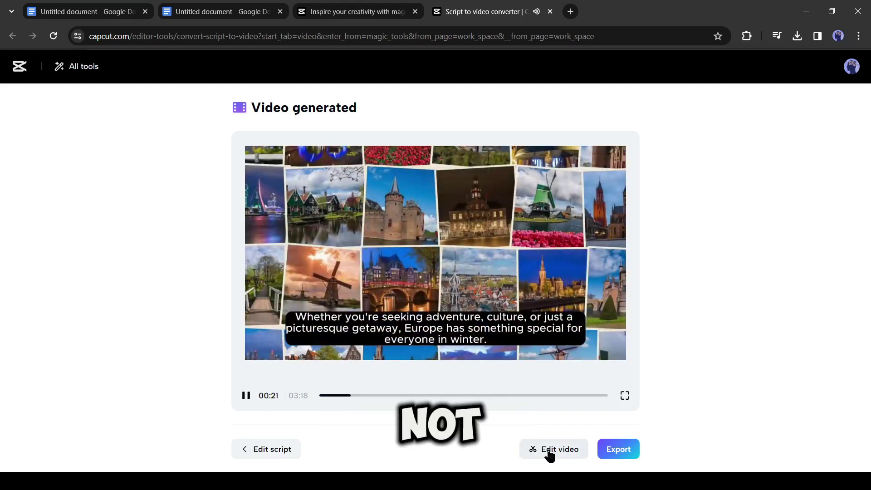
# Step: Play back the generated 3:18 winter Europe video and pause the preview
pyautogui.click(247, 397)
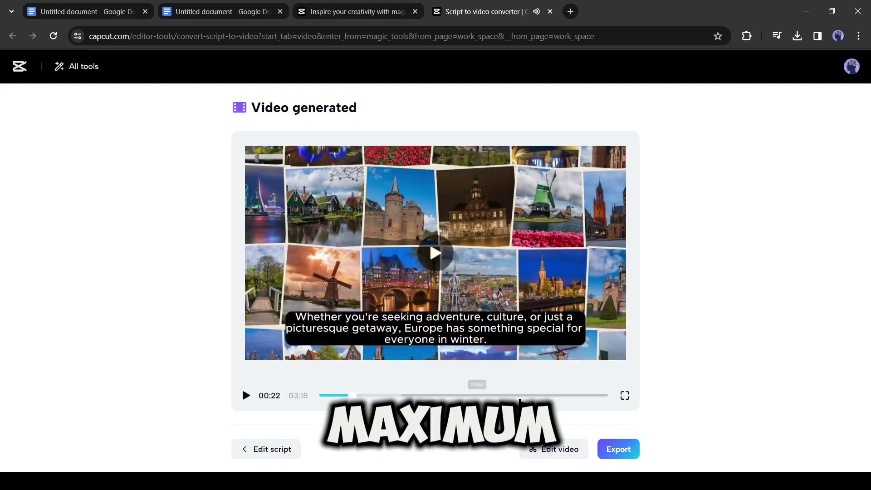
# Step: In the editor, delete all seven auto captions and add the Winter in Europe voiceover track
pyautogui.click(540, 449)
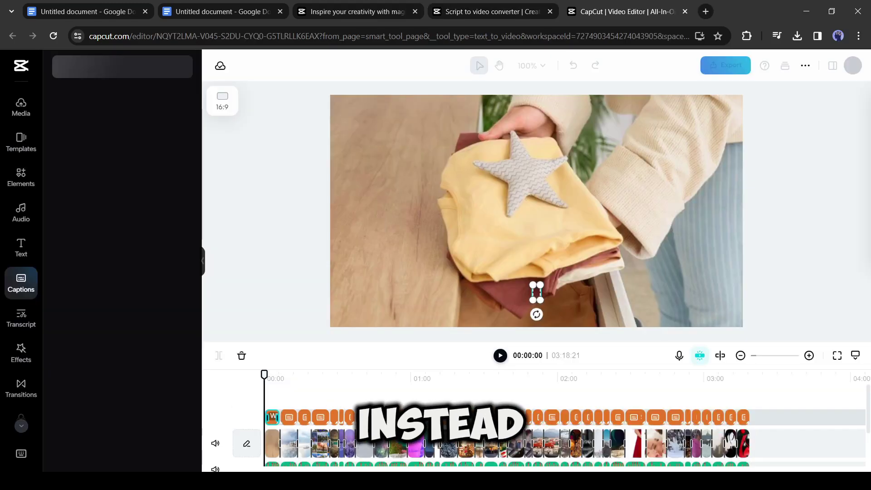
pyautogui.click(178, 158)
pyautogui.click(178, 158)
pyautogui.click(178, 159)
pyautogui.click(178, 159)
pyautogui.click(178, 158)
pyautogui.click(178, 158)
pyautogui.click(178, 158)
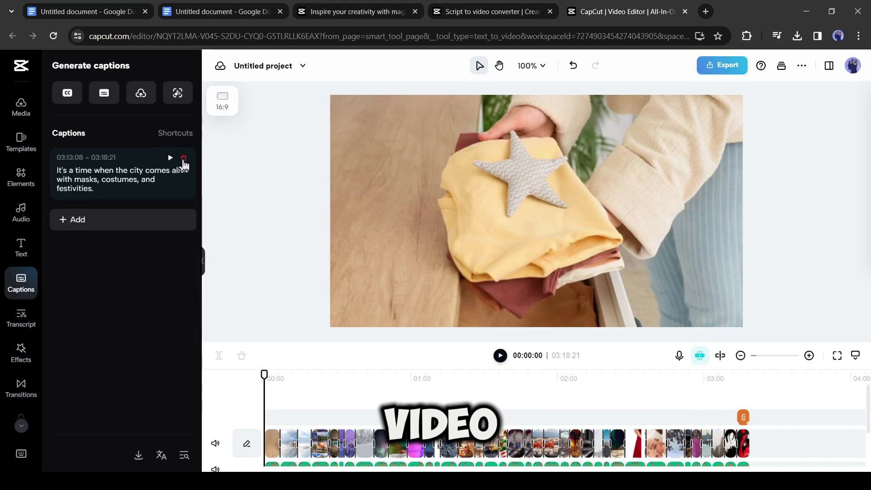
pyautogui.click(178, 158)
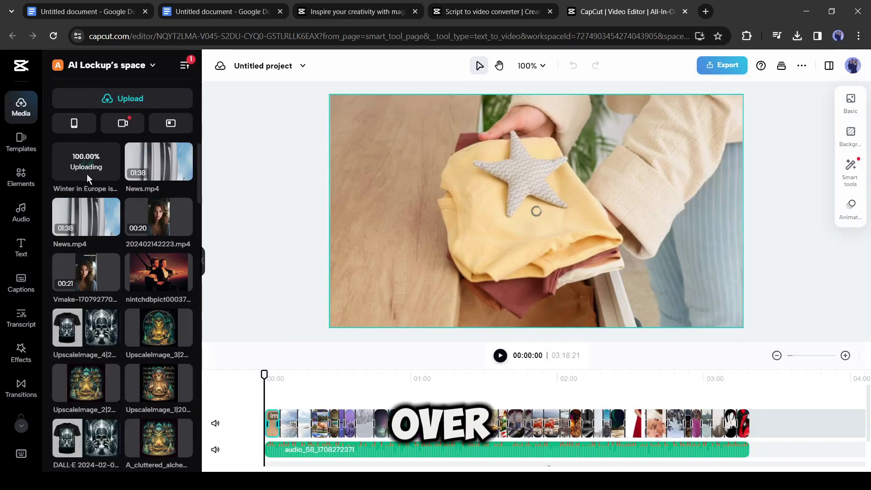
pyautogui.press('space')
pyautogui.moveTo(86, 176); pyautogui.dragTo(316, 441)
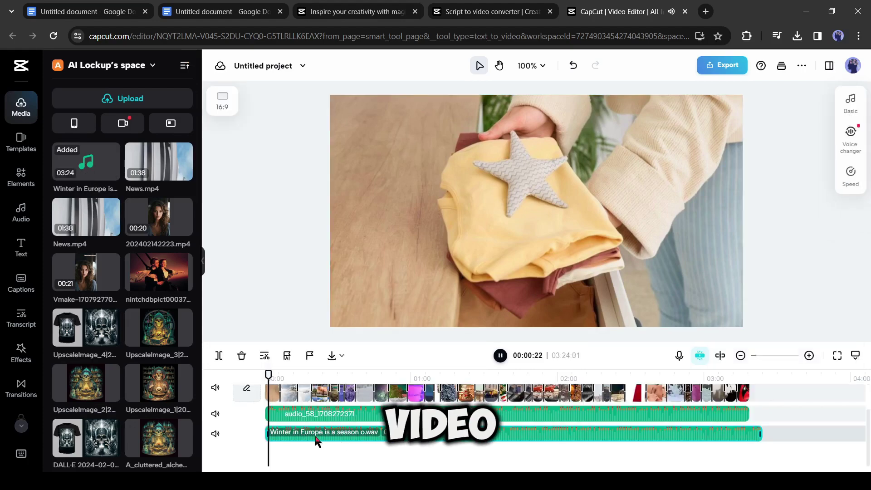
# Step: Search stock videos for 'City road in Europe', then for 'Europe Winter'
pyautogui.click(53, 5)
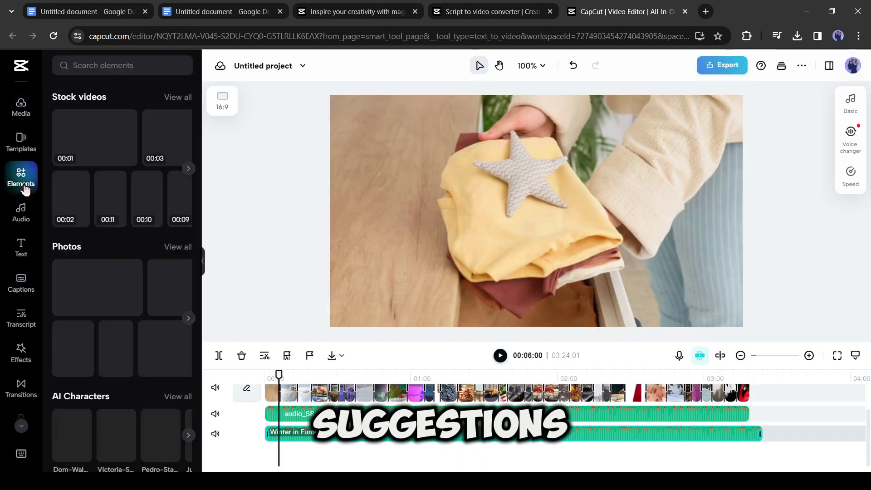
pyautogui.write('City road in Europe')
pyautogui.press('Return')
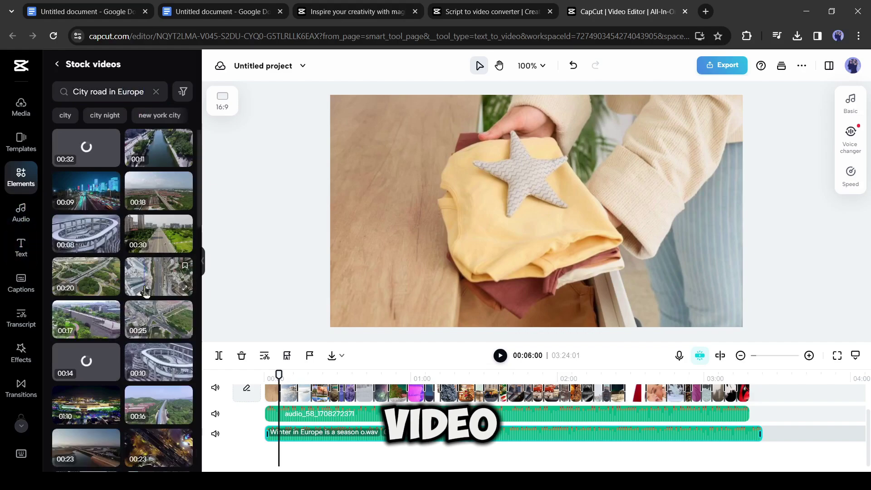
pyautogui.click(156, 92)
pyautogui.write('Europe Winter')
pyautogui.press('Return')
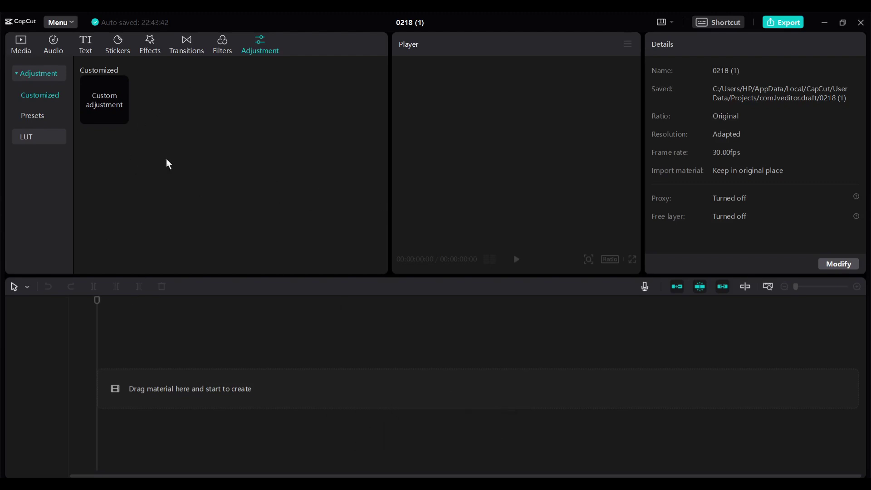
# Step: Import the Winter in Europe WAV onto the timeline and zoom the timeline in
pyautogui.click(20, 45)
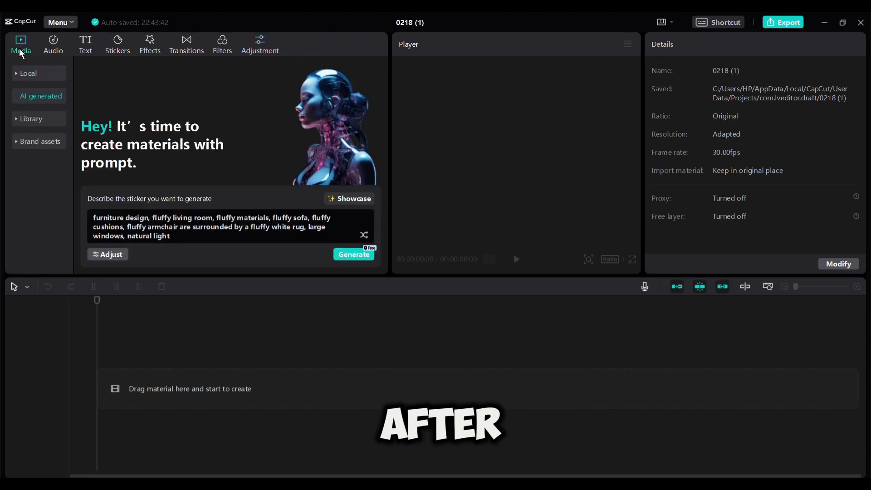
pyautogui.click(49, 75)
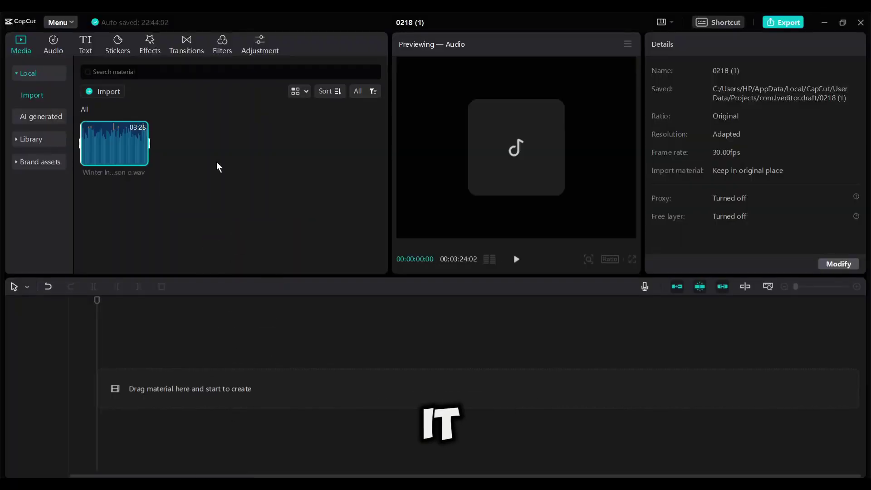
pyautogui.moveTo(114, 143); pyautogui.dragTo(183, 451)
pyautogui.moveTo(808, 289); pyautogui.dragTo(837, 293)
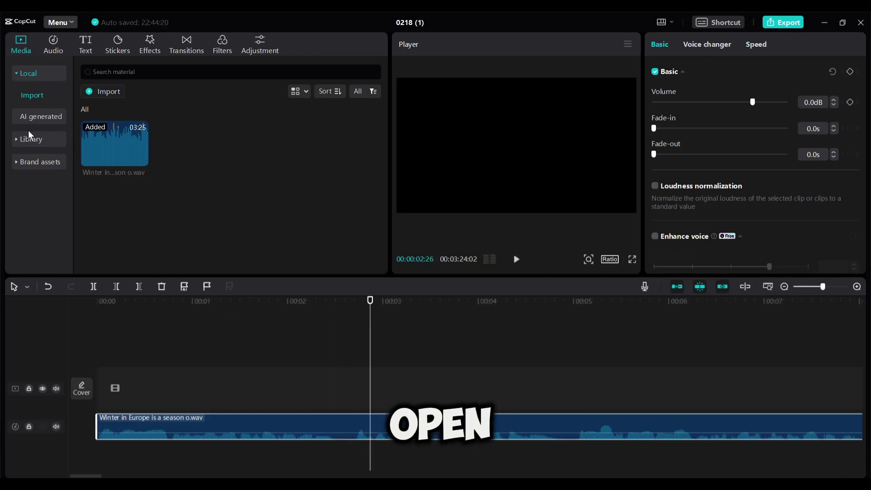
pyautogui.click(47, 138)
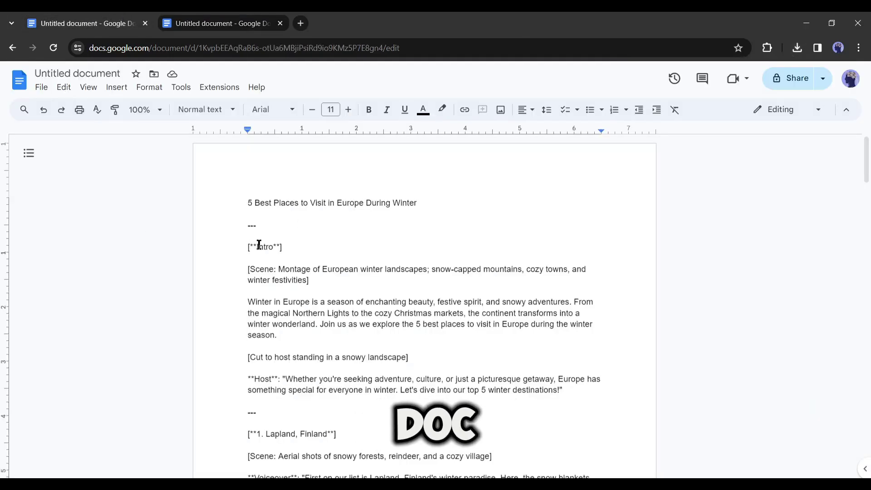
# Step: Search CapCut's stock library for 'European winter landscapes', taken from the script
pyautogui.moveTo(293, 268); pyautogui.dragTo(561, 268)
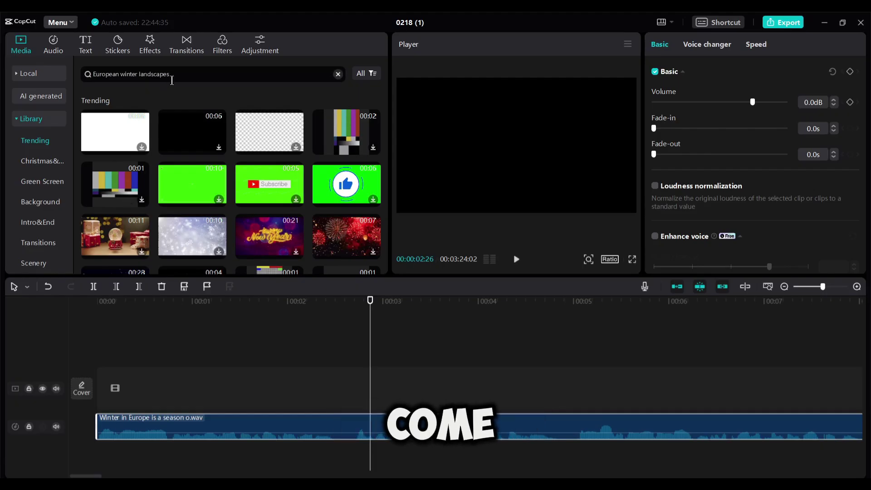
pyautogui.press('Return')
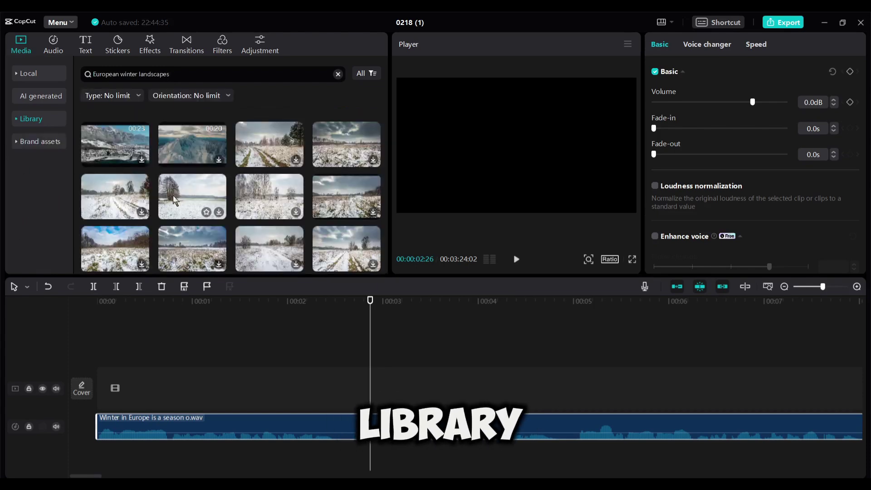
# Step: Add the Walensee drone clip to the timeline and set the project ratio to 16:9
pyautogui.scroll(-5, 174, 201)
pyautogui.scroll(5, 208, 203)
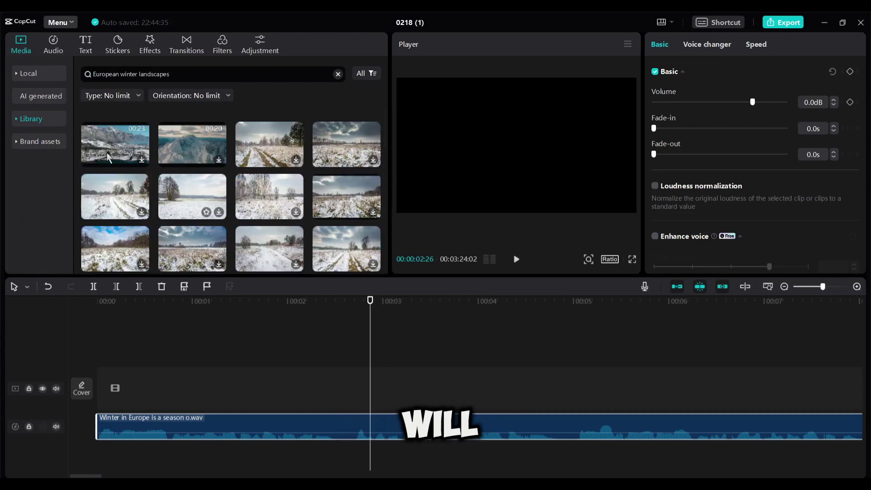
pyautogui.moveTo(104, 157); pyautogui.dragTo(111, 388)
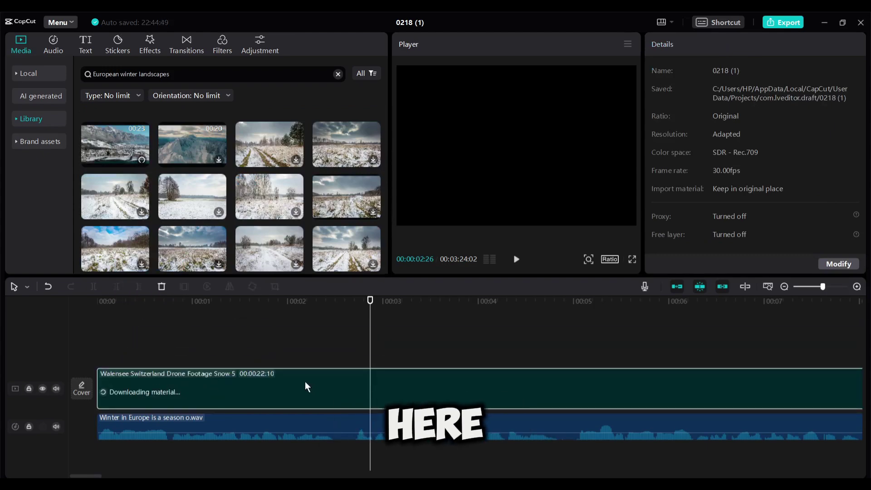
pyautogui.click(610, 259)
pyautogui.click(650, 301)
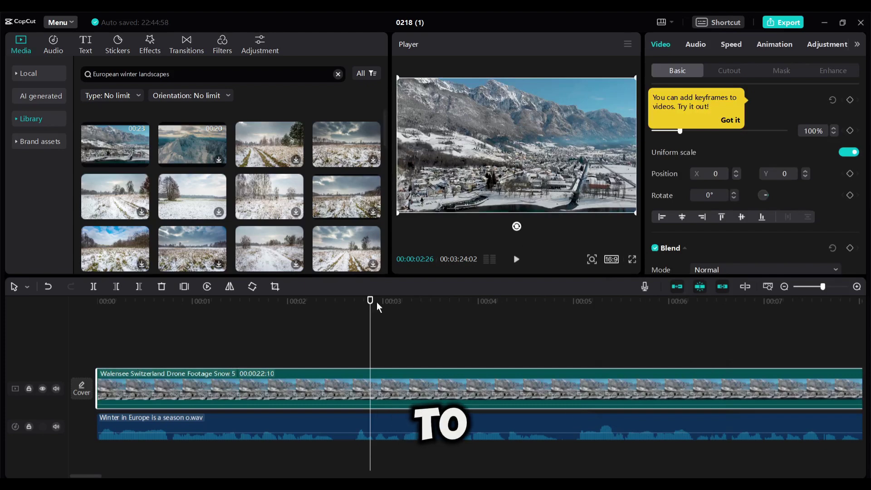
# Step: Speed the Walensee drone clip up to 5.0x
pyautogui.click(106, 301)
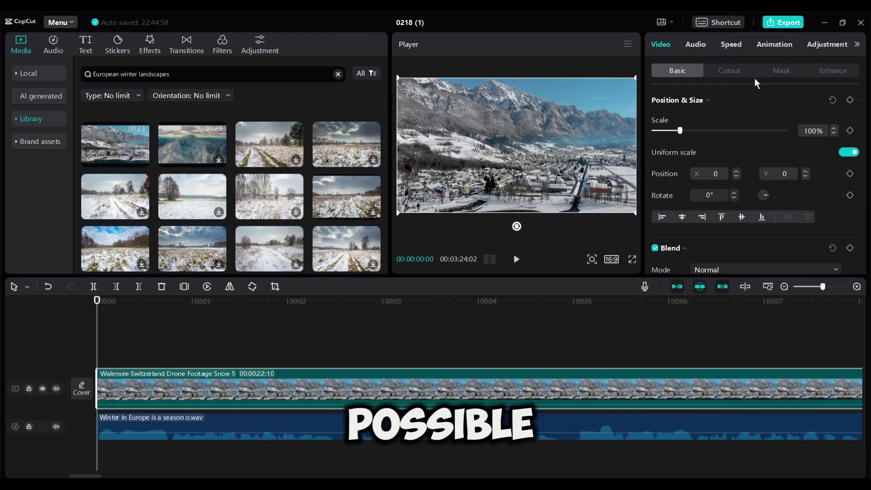
pyautogui.click(730, 44)
pyautogui.click(704, 117)
pyautogui.moveTo(730, 120); pyautogui.dragTo(745, 120)
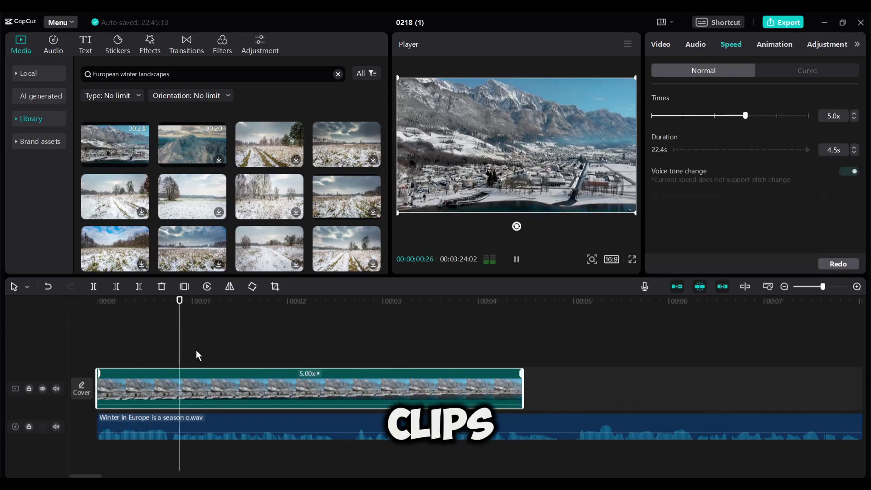
pyautogui.press('space')
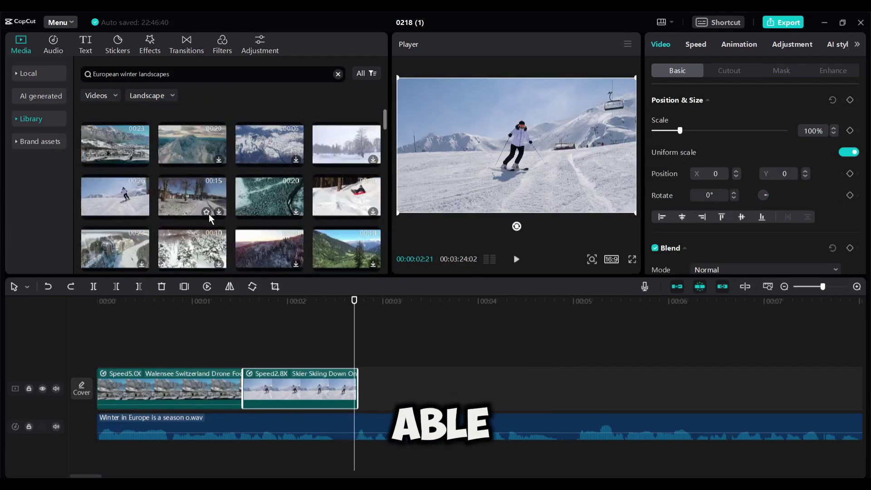
# Step: Add the next winter clips and speed the pink forest clip up to 5.0x
pyautogui.scroll(-3, 210, 219)
pyautogui.moveTo(260, 171); pyautogui.dragTo(443, 344)
pyautogui.press('space')
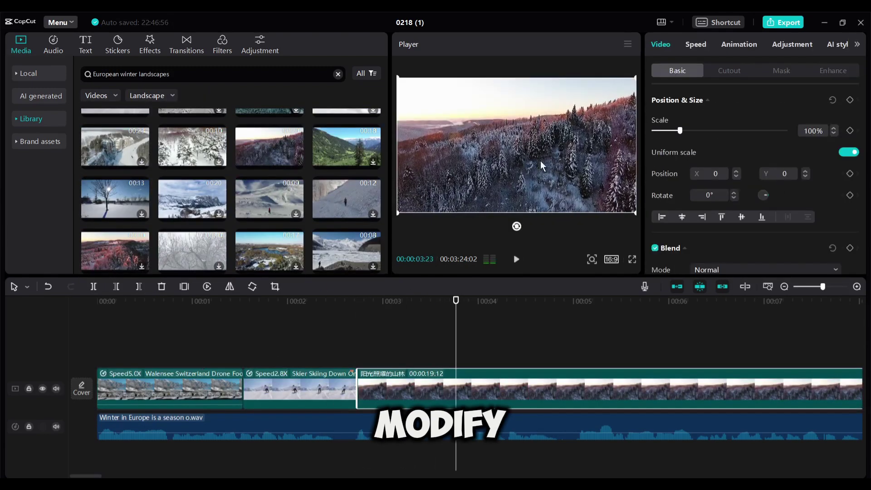
pyautogui.click(695, 44)
pyautogui.moveTo(680, 115); pyautogui.dragTo(744, 116)
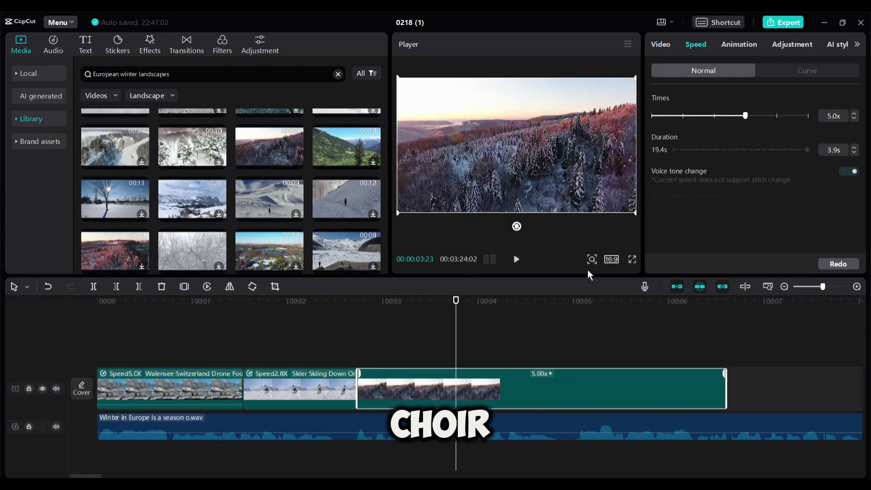
pyautogui.press('space')
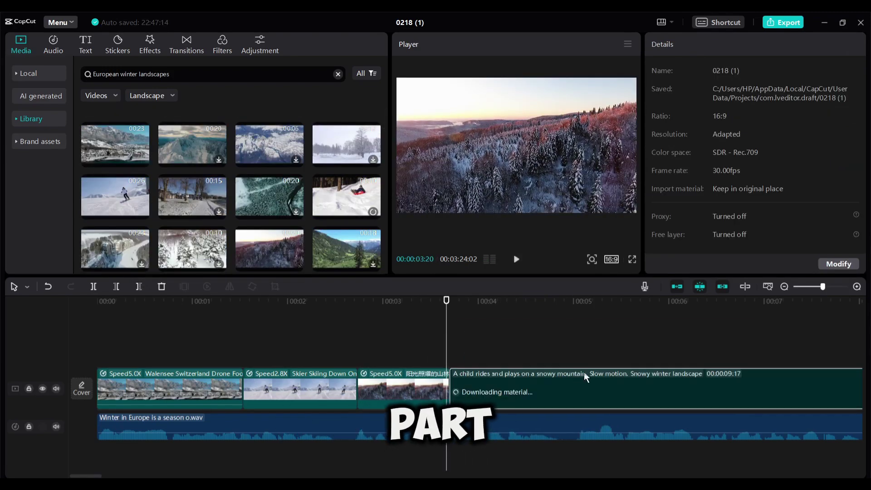
# Step: Search the stock library for Lapland, Finland footage
pyautogui.click(586, 376)
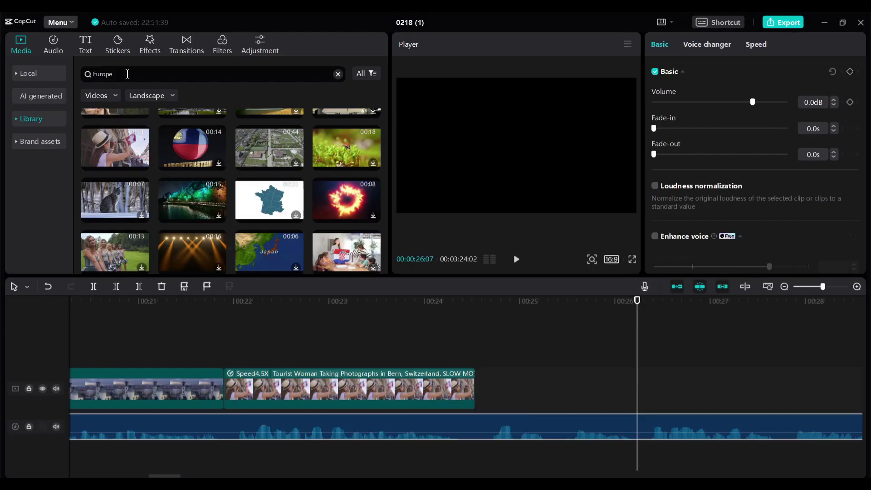
pyautogui.click(128, 74)
pyautogui.hotkey('ctrl', 'a')
pyautogui.write('Lapland, Finland')
pyautogui.press('Return')
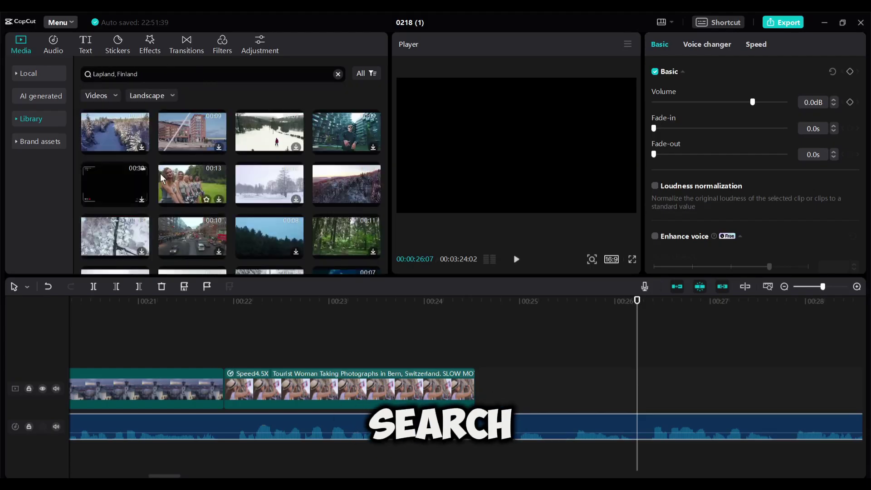
pyautogui.press('BackSpace')
pyautogui.press('BackSpace')
pyautogui.press('BackSpace')
pyautogui.press('BackSpace')
pyautogui.press('BackSpace')
pyautogui.press('BackSpace')
pyautogui.press('BackSpace')
pyautogui.press('BackSpace')
pyautogui.press('BackSpace')
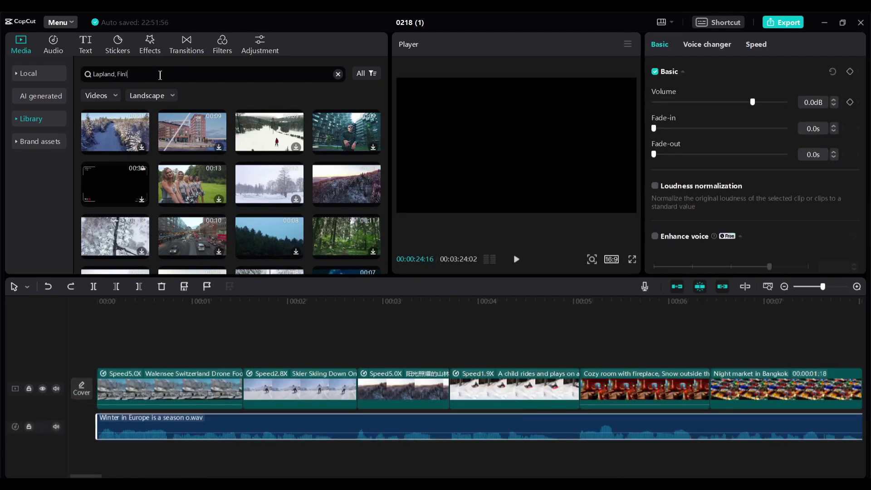
pyautogui.press('Return')
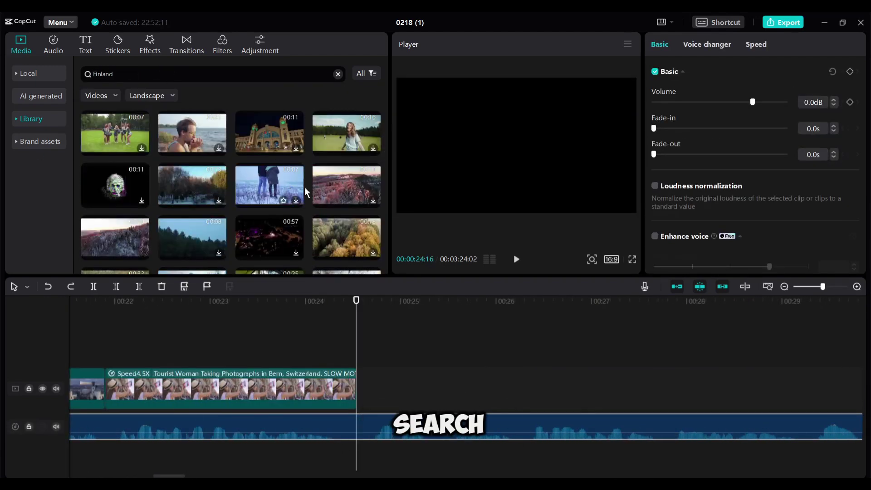
# Step: Insert the pink snowy forest clip after the Bern clip and preview it
pyautogui.click(373, 200)
pyautogui.press('space')
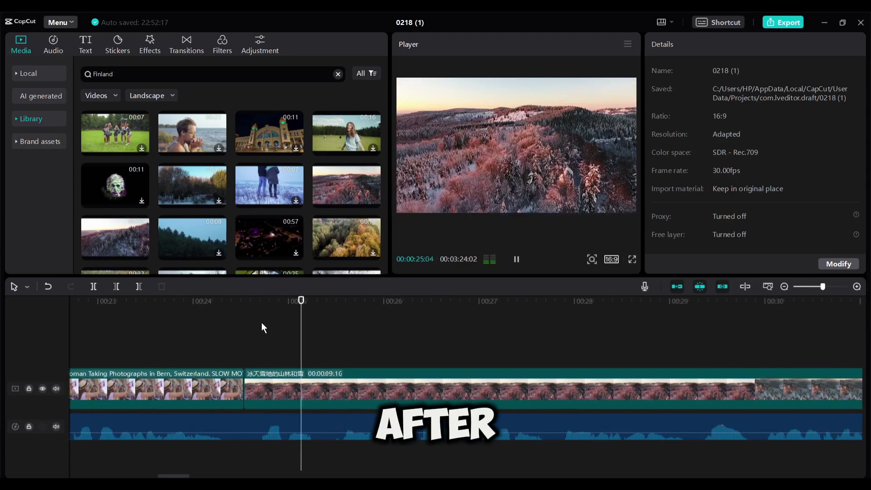
pyautogui.press('space')
pyautogui.click(412, 303)
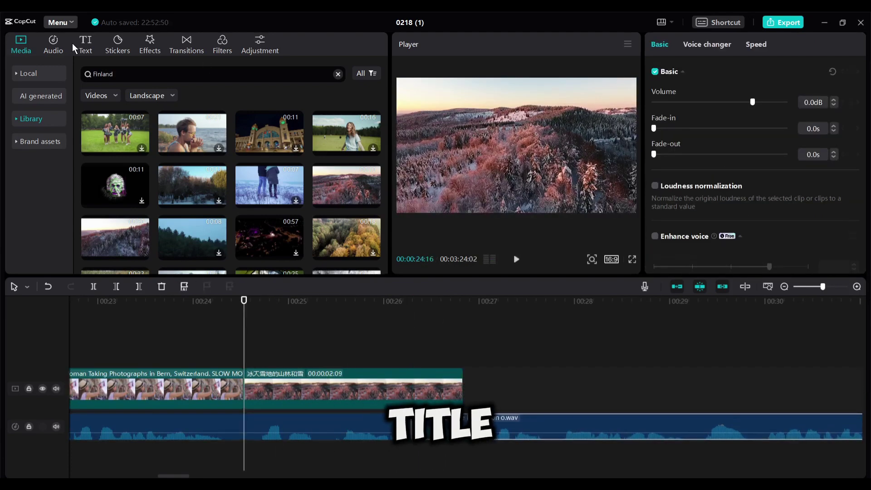
# Step: Place the red-framed STYLISH TITLES template reading 'Lapland Finland' over the forest clip
pyautogui.click(75, 47)
pyautogui.scroll(-2, 180, 159)
pyautogui.scroll(2, 136, 150)
pyautogui.moveTo(109, 144)
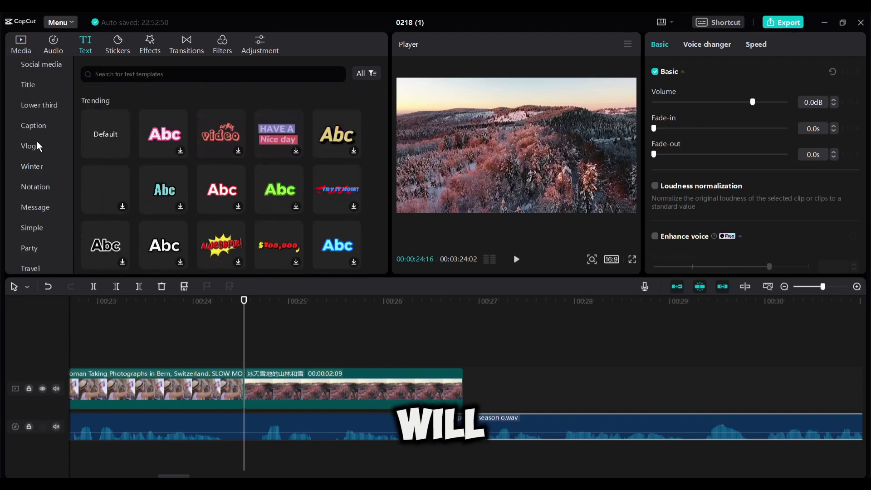
pyautogui.click(28, 145)
pyautogui.scroll(-3, 42, 221)
pyautogui.scroll(5, 46, 181)
pyautogui.scroll(2, 46, 149)
pyautogui.scroll(-3, 176, 168)
pyautogui.scroll(-3, 176, 168)
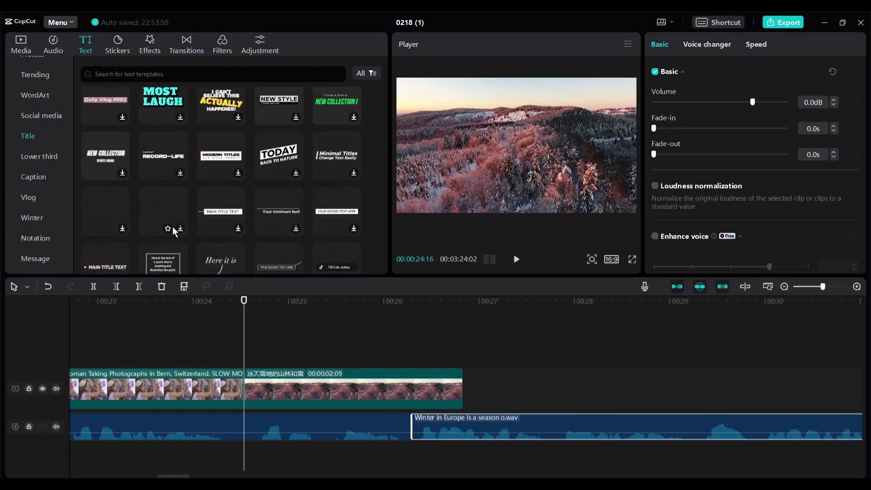
pyautogui.moveTo(167, 210); pyautogui.dragTo(290, 357)
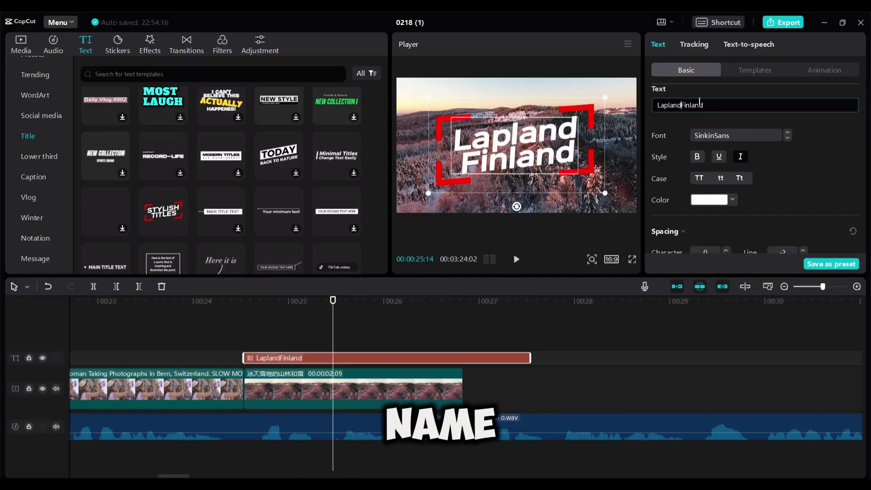
pyautogui.press('Up')
pyautogui.press('space')
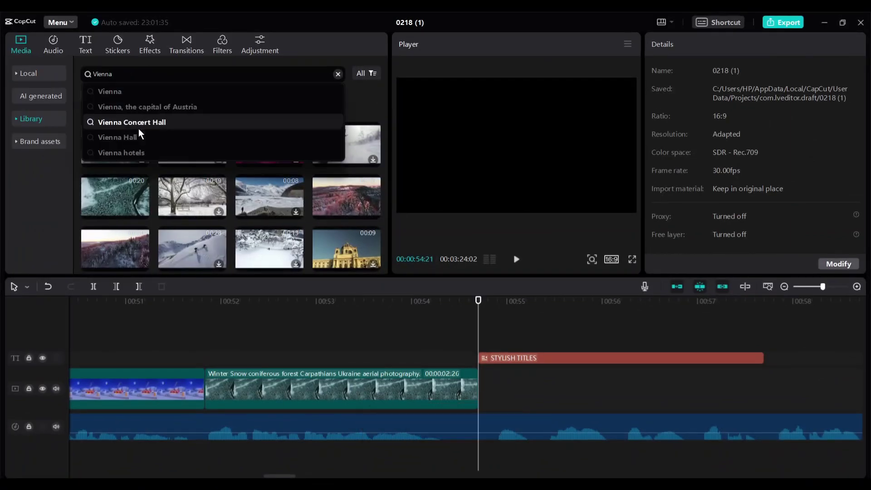
# Step: Add the Vienna Hall museum time-lapse clip to the timeline
pyautogui.click(139, 137)
pyautogui.click(130, 159)
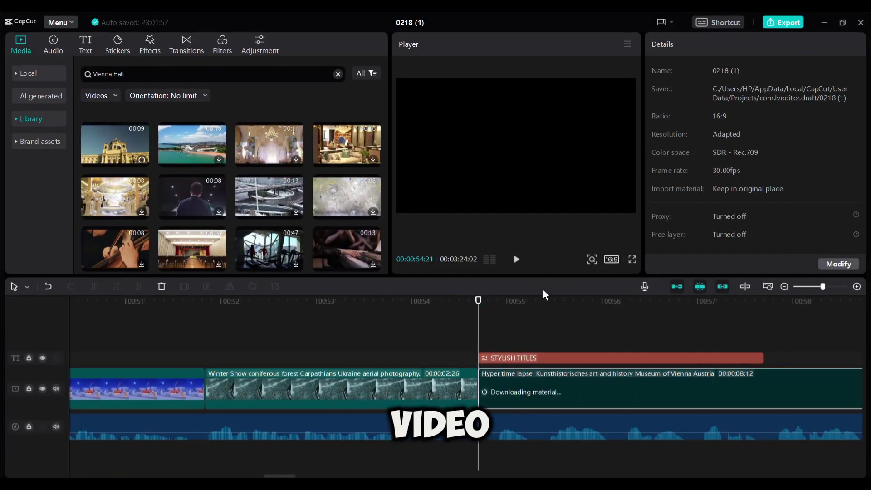
pyautogui.click(622, 300)
# Step: Paste 'Vienna, Austria' from the script into the STYLISH TITLES text
pyautogui.click(582, 358)
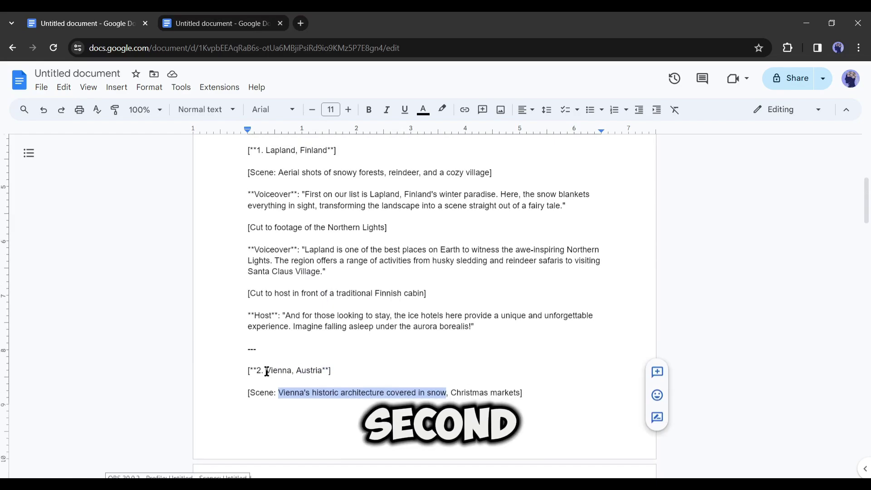
pyautogui.moveTo(266, 369); pyautogui.dragTo(330, 369)
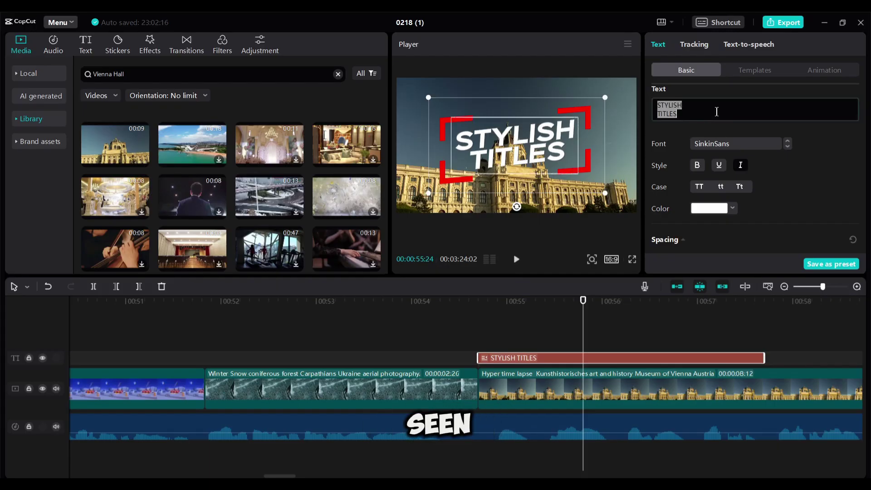
pyautogui.write('Vienna, Austria')
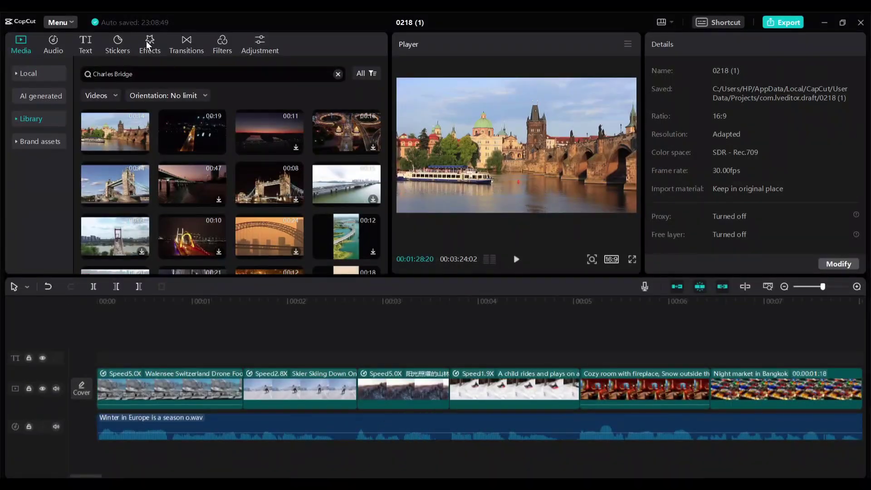
# Step: Add a 0.5-second Dissolve transition between the first two clips
pyautogui.click(147, 44)
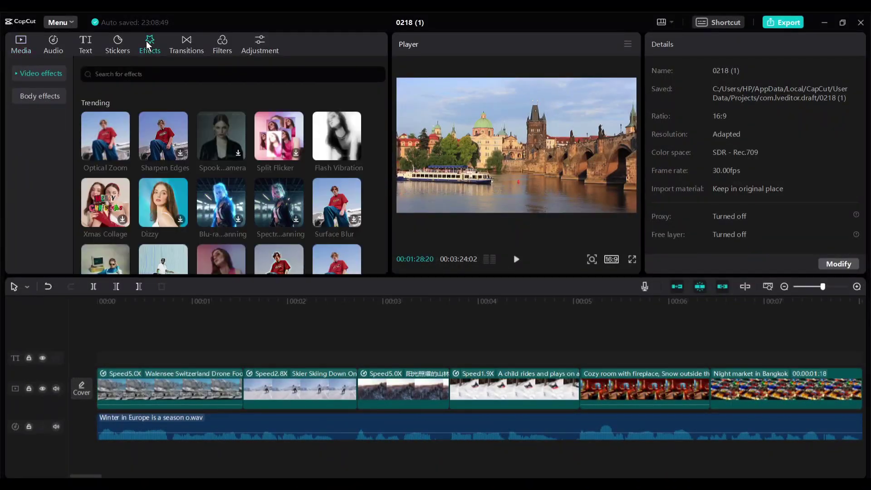
pyautogui.click(187, 44)
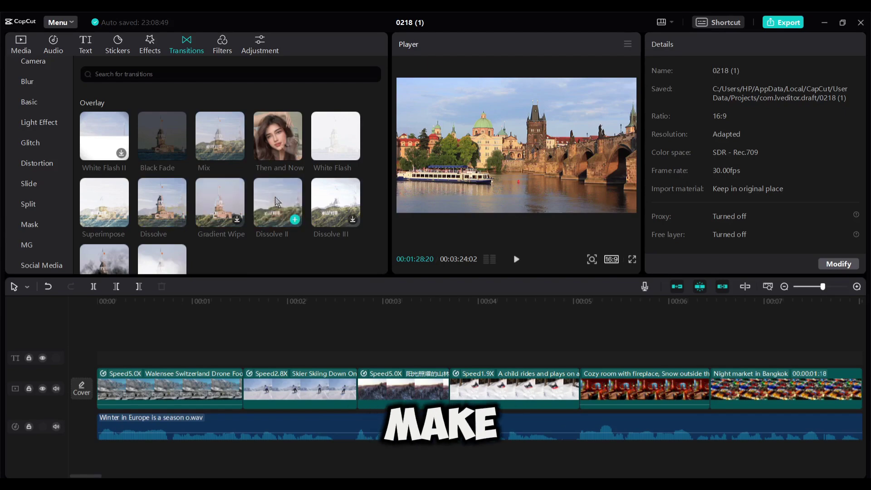
pyautogui.moveTo(279, 136); pyautogui.dragTo(228, 393)
pyautogui.click(501, 287)
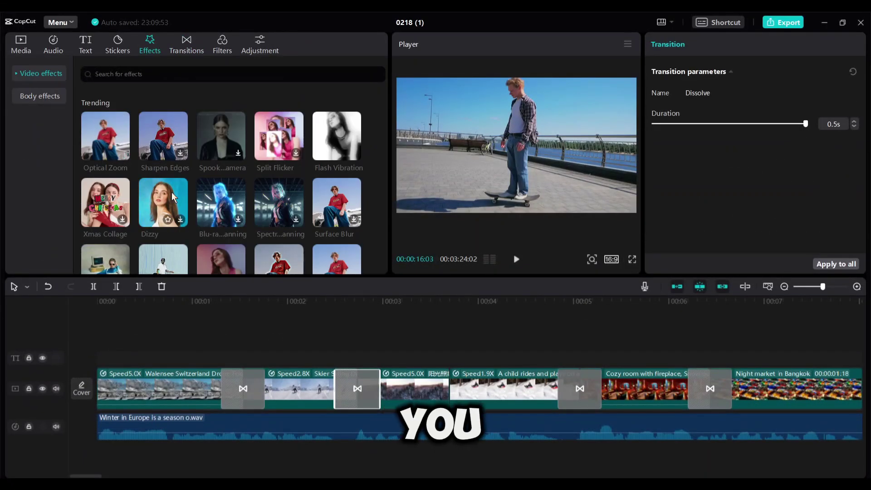
# Step: Search the video effects for 'winter'
pyautogui.click(167, 74)
pyautogui.write('winter')
pyautogui.press('Return')
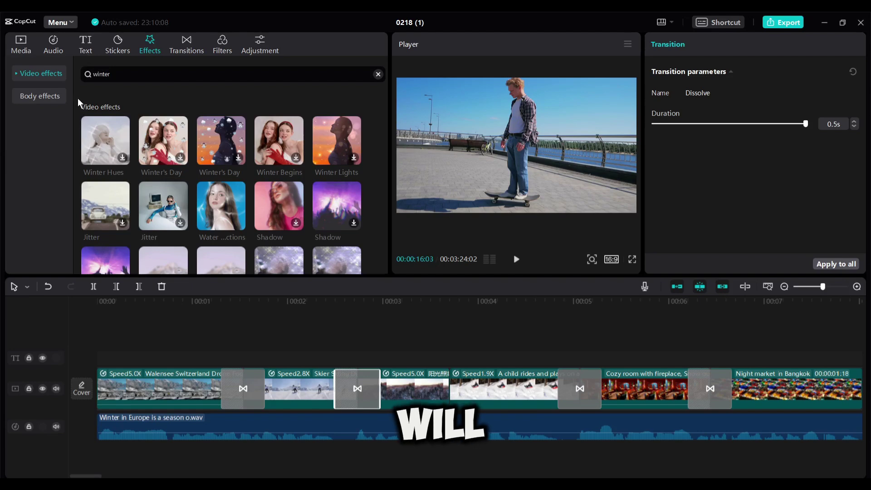
# Step: Create English auto captions from the voiceover, starting 'Winter in Europe is a season of enchanting beauty.'
pyautogui.click(128, 50)
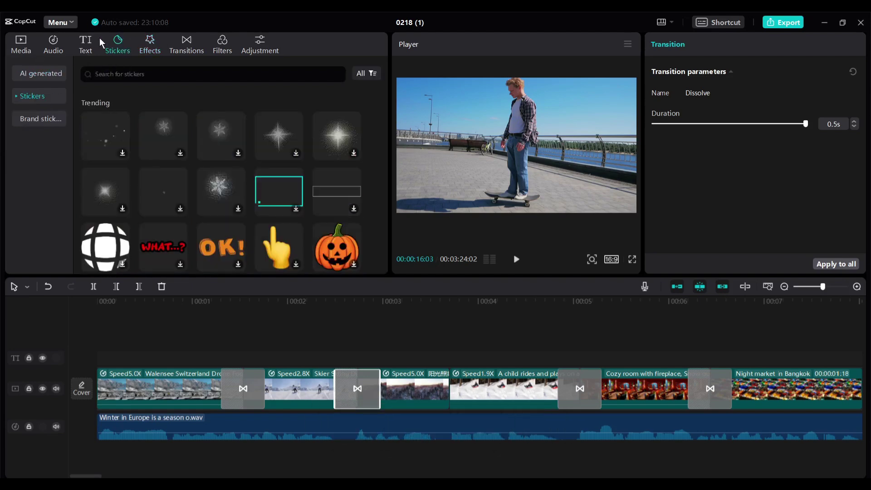
pyautogui.click(87, 44)
pyautogui.click(32, 75)
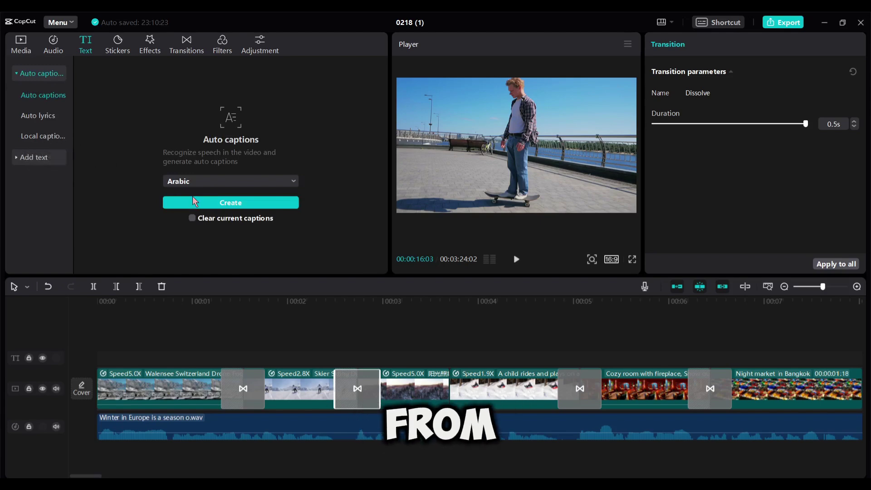
pyautogui.click(238, 185)
pyautogui.scroll(-2, 238, 259)
pyautogui.click(220, 208)
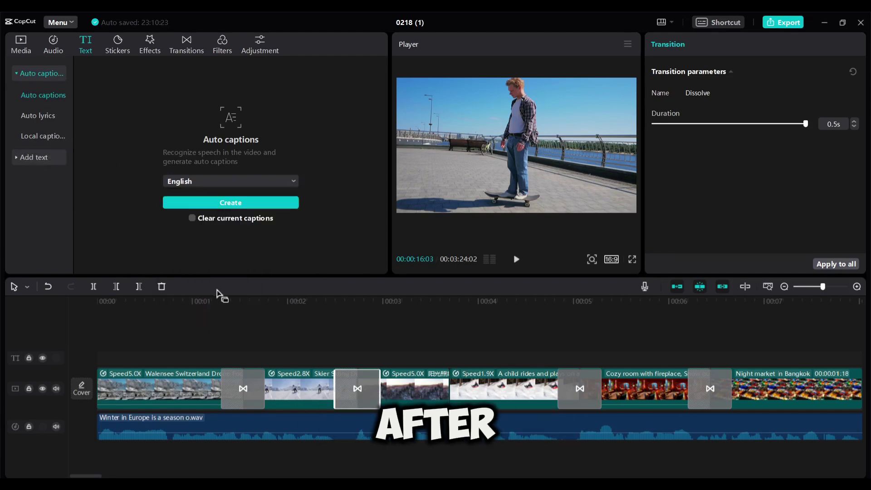
pyautogui.click(244, 205)
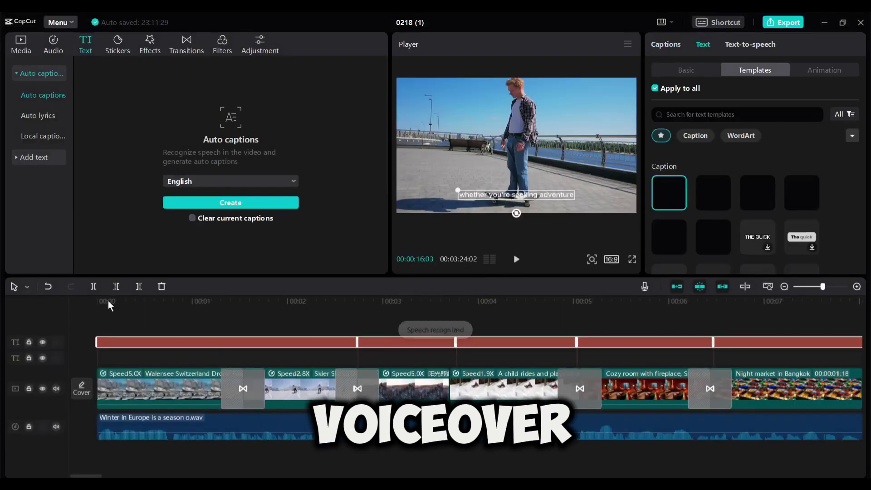
pyautogui.moveTo(107, 301); pyautogui.dragTo(29, 301)
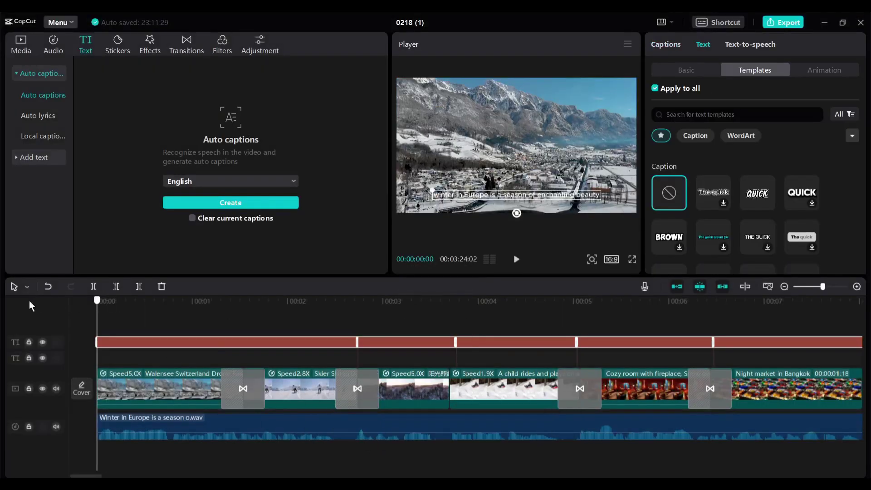
# Step: Apply a bold Bangers caption template to all captions
pyautogui.click(181, 343)
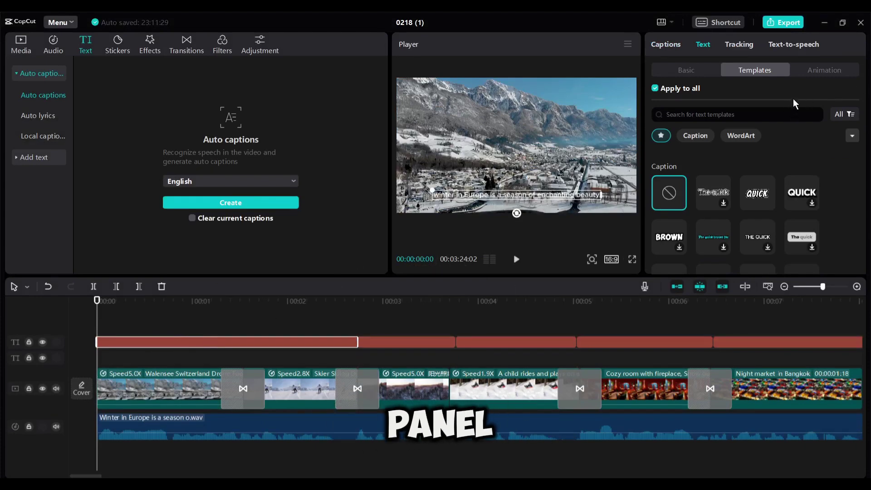
pyautogui.click(696, 68)
pyautogui.click(755, 72)
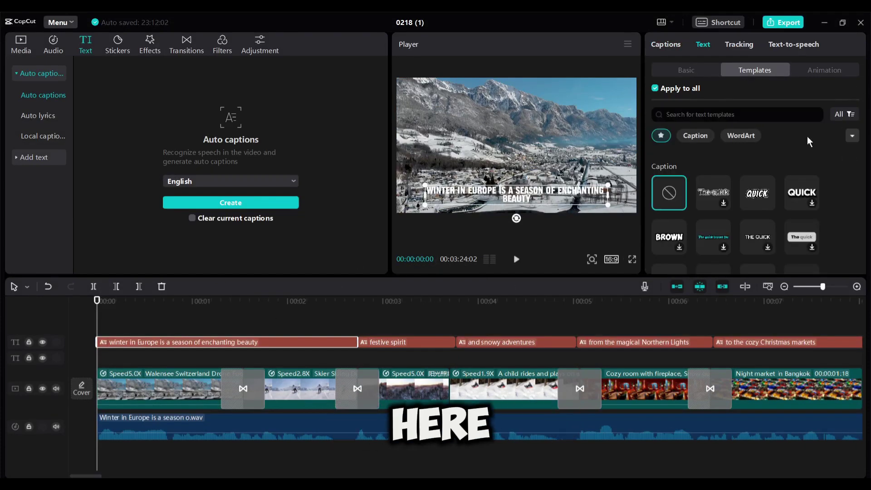
pyautogui.click(758, 193)
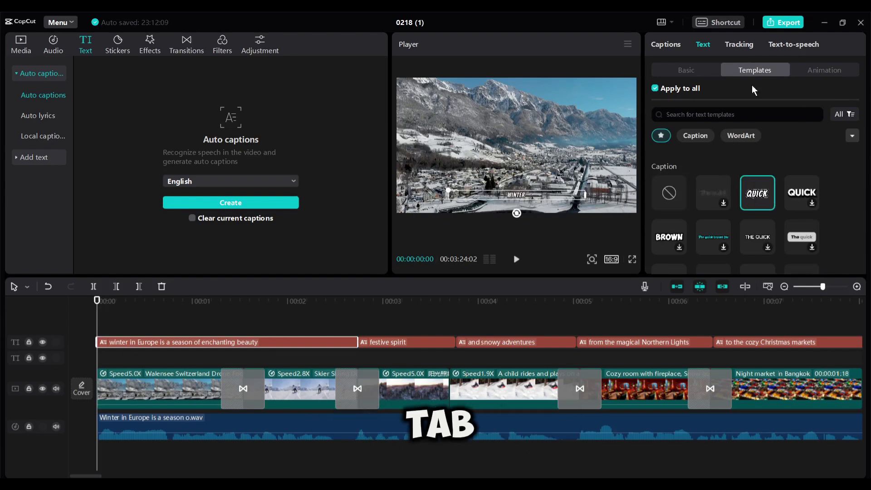
# Step: Make the captions yellow at font size 9 and preview them
pyautogui.click(685, 70)
pyautogui.click(732, 217)
pyautogui.click(791, 195)
pyautogui.press('BackSpace')
pyautogui.write('9')
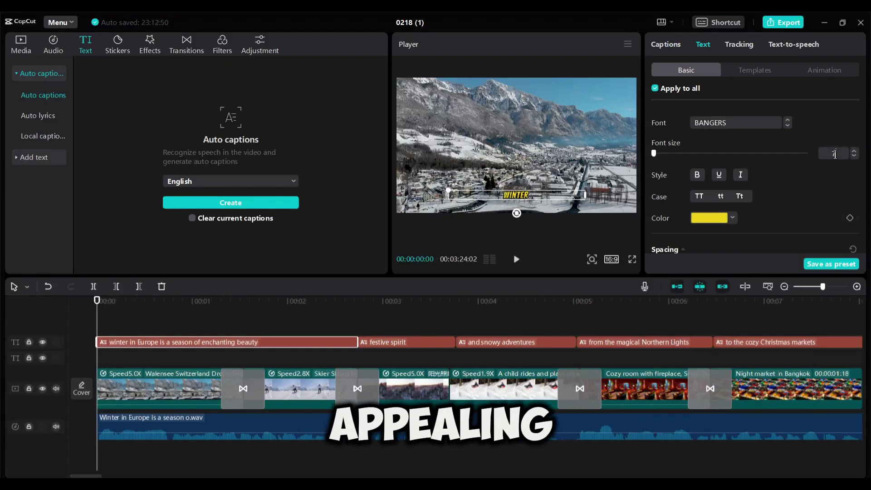
pyautogui.scroll(-10, 784, 217)
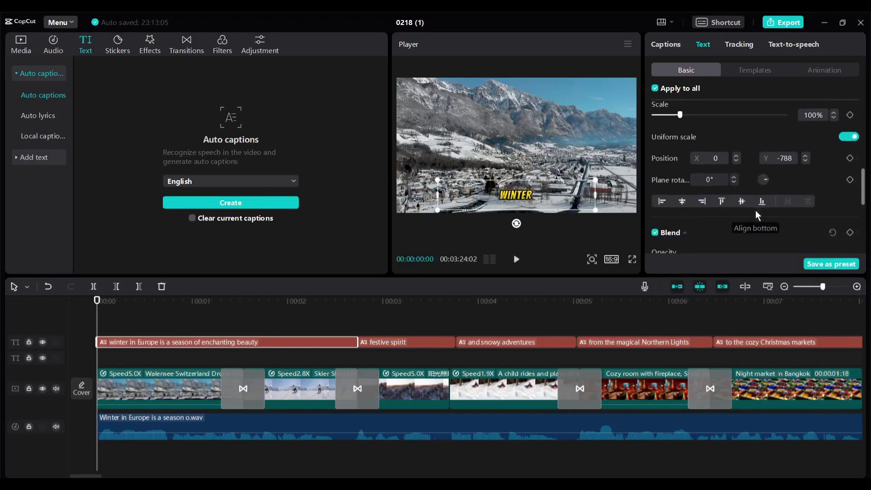
pyautogui.click(179, 300)
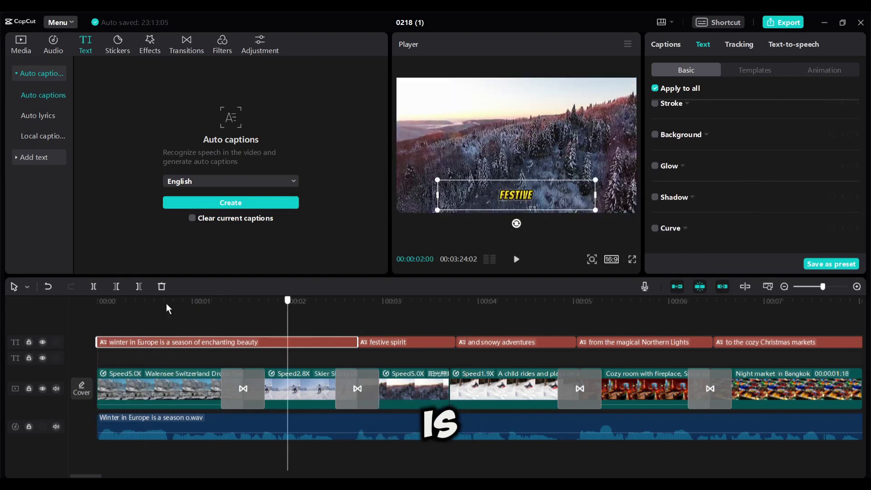
pyautogui.press('space')
pyautogui.press('Home')
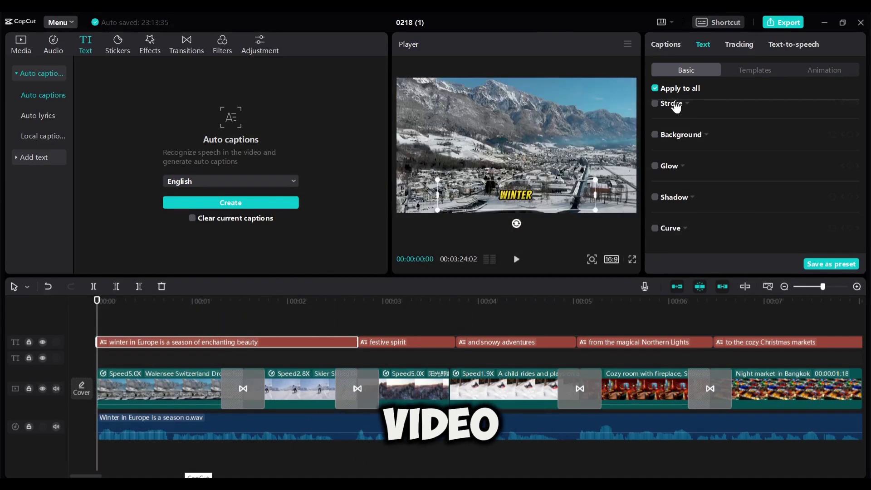
# Step: Export the video as a 1080P H.264 mp4 at 30fps
pyautogui.click(783, 23)
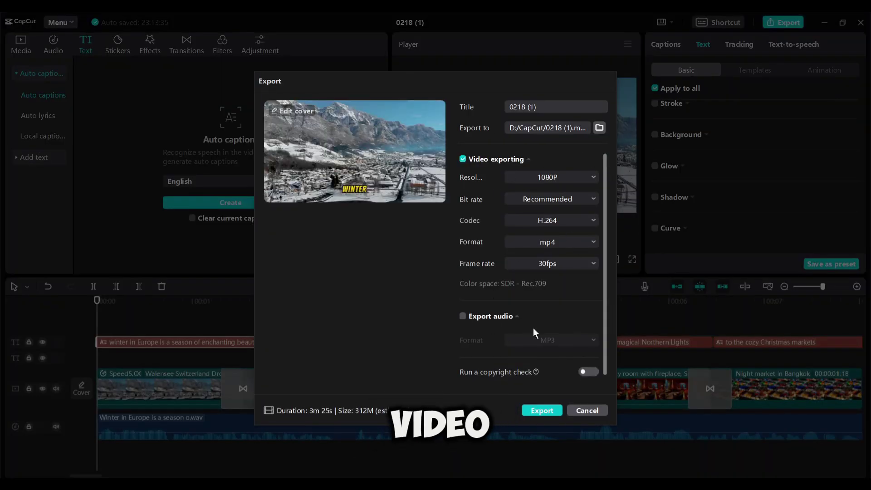
pyautogui.click(542, 410)
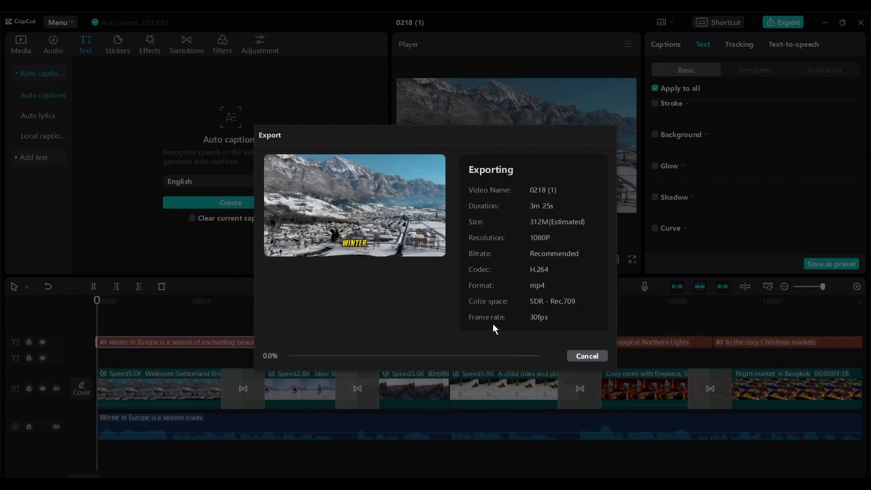